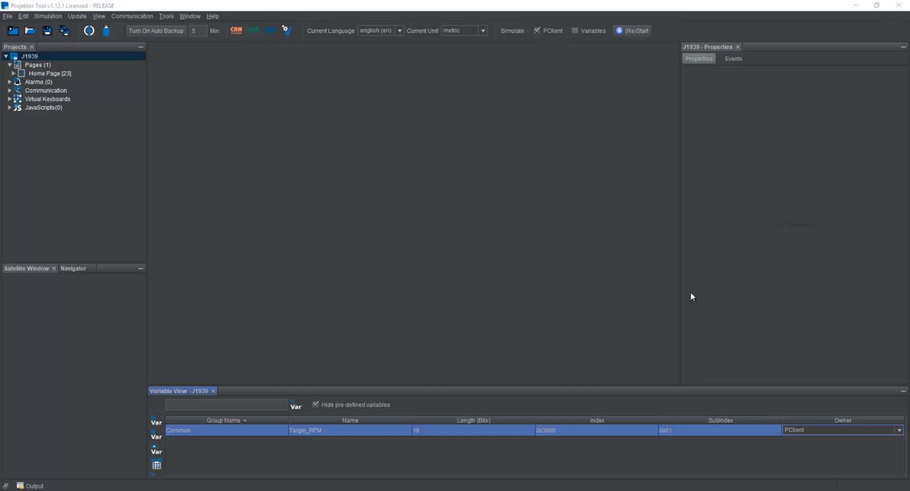
Review the port configuration for the available CAN ports and close it without applying changes
left_click(137, 17)
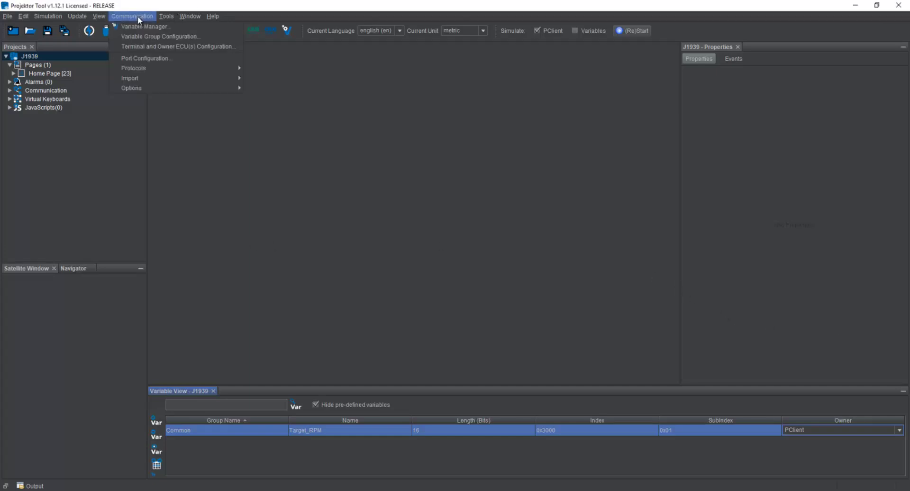
left_click(143, 58)
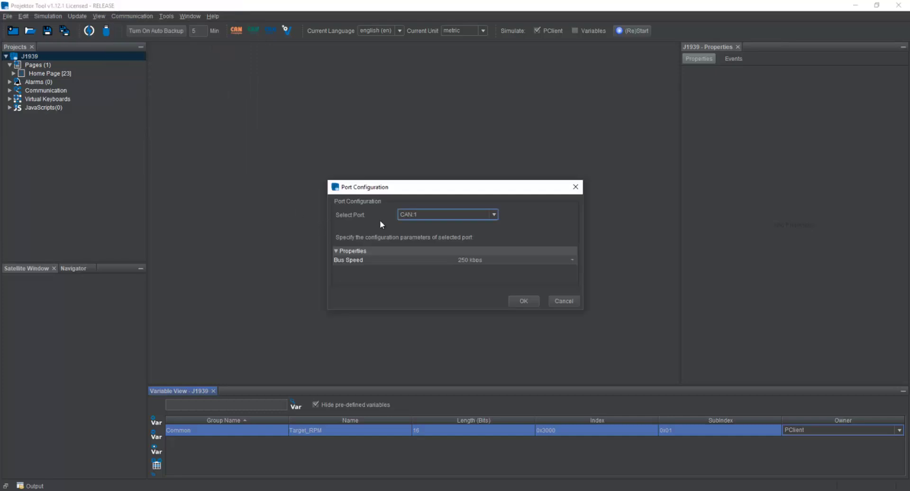
left_click(433, 215)
left_click(427, 234)
left_click(422, 217)
left_click(422, 229)
left_click(551, 301)
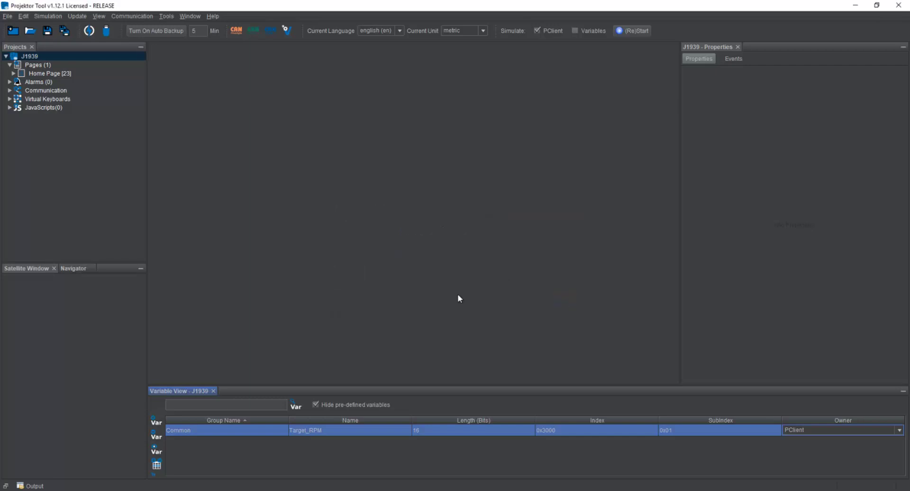
Add J1939 running on CAN 1 to the project's supported protocols in the terminal and owner ECU configuration
left_click(134, 16)
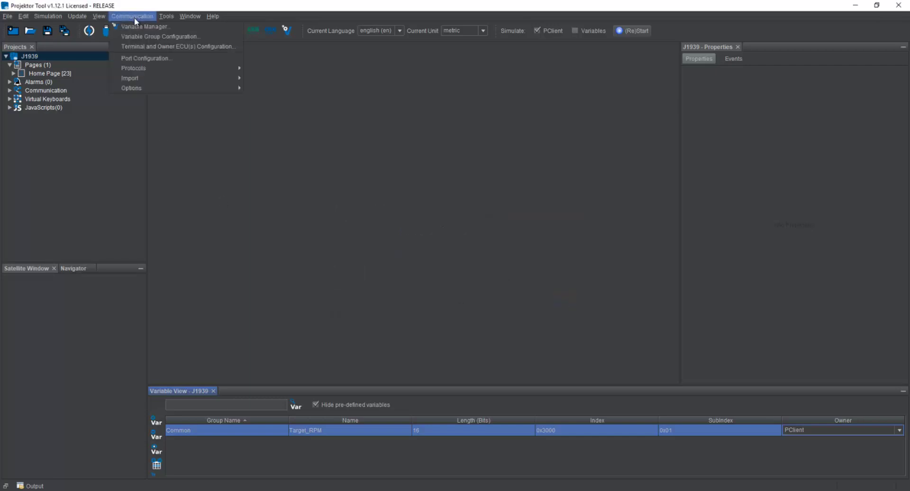
left_click(157, 48)
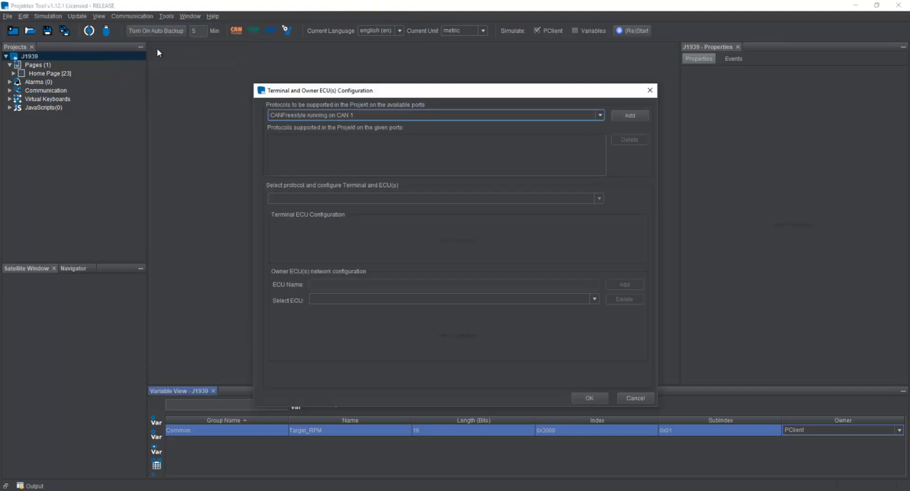
left_click(362, 116)
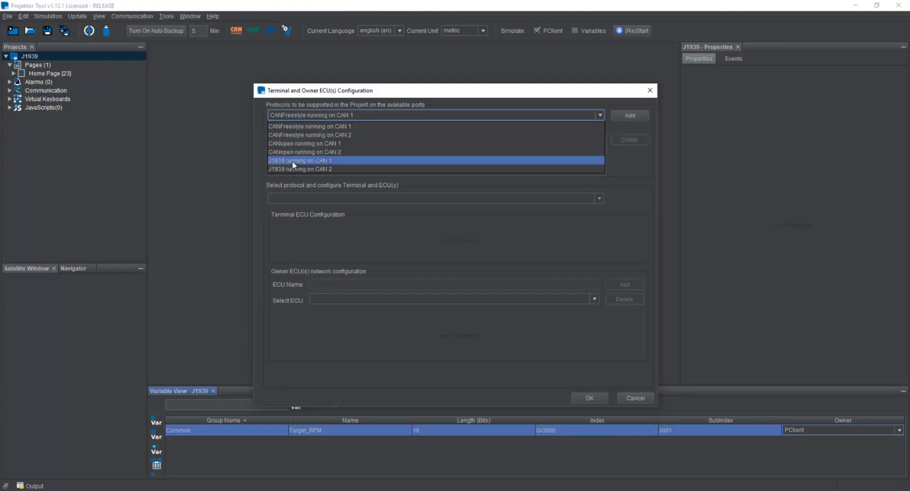
left_click(342, 161)
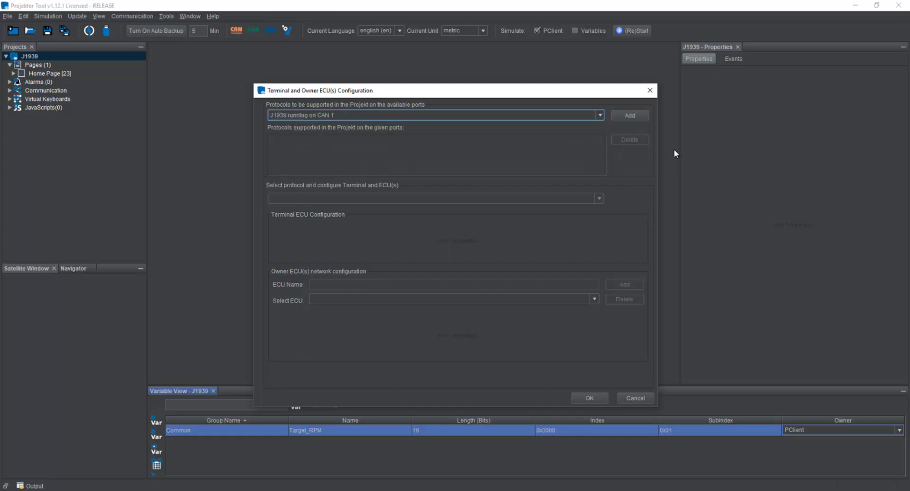
left_click(637, 118)
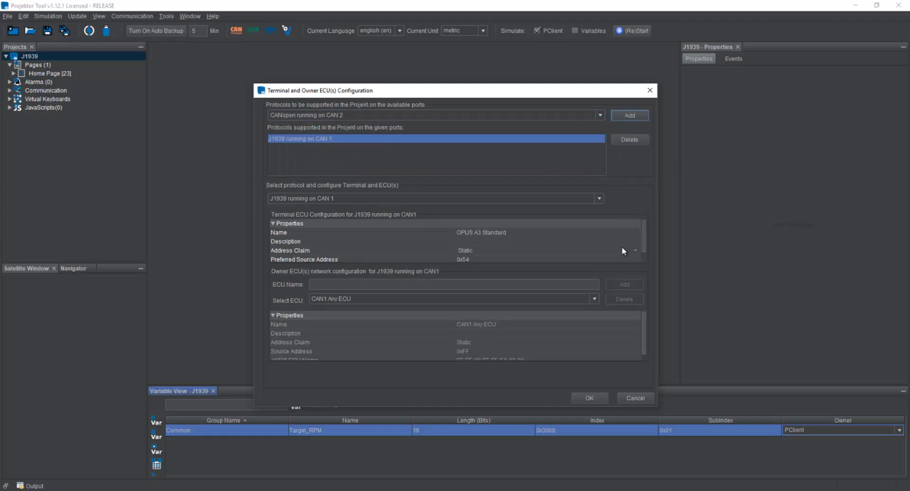
Examine the terminal ECU's preferred source address and its address claim options
scroll(623, 248, "down", 1)
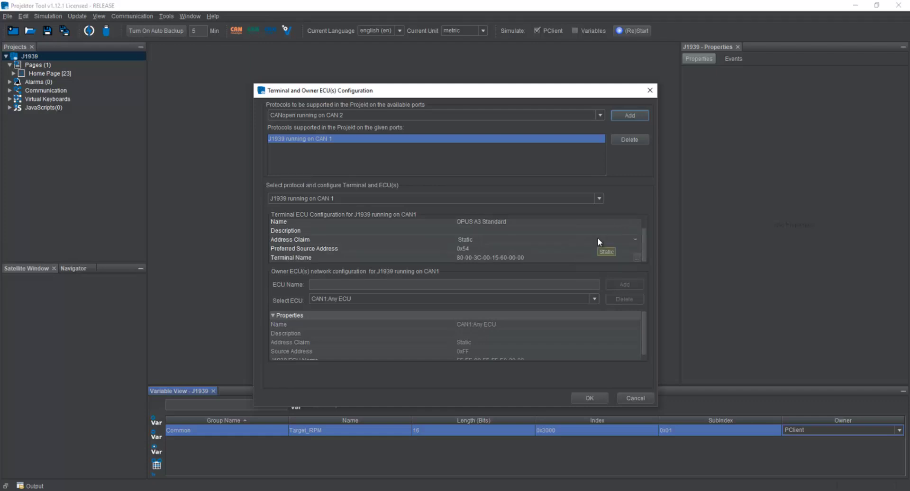
left_click(486, 250)
left_click_drag(493, 250, 441, 253)
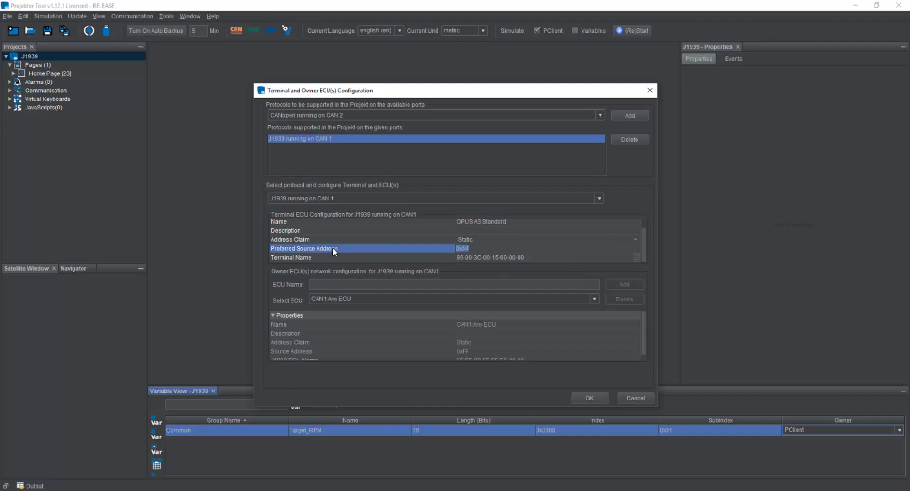
left_click(370, 247)
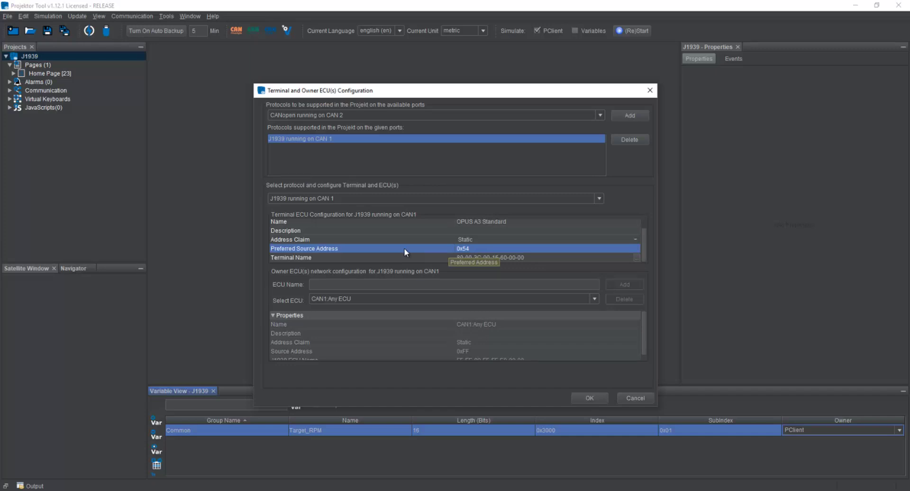
left_click(493, 241)
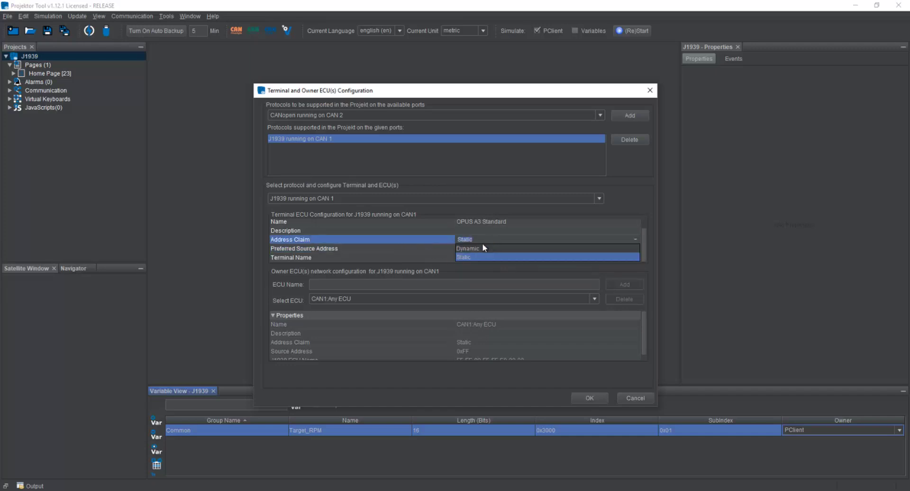
left_click(399, 243)
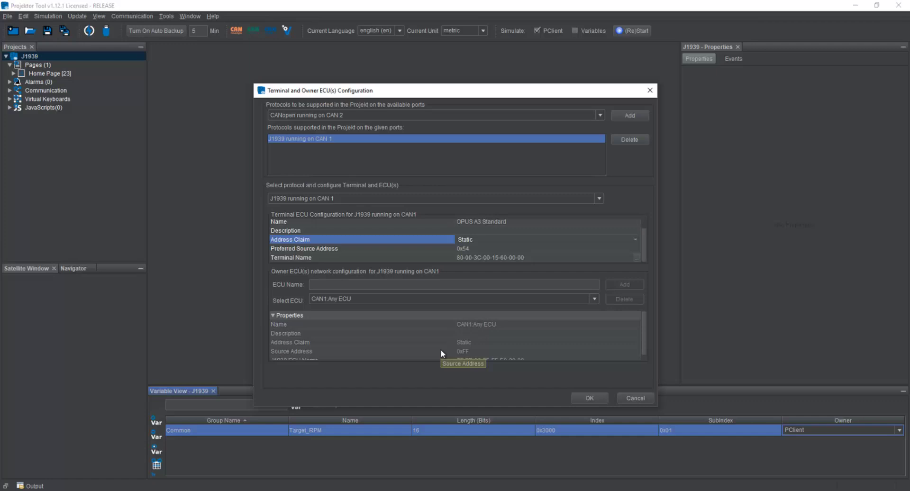
Add an owner ECU named J1939_ECU to the J1939 protocol on CAN 1 and apply the terminal and ECU configuration
left_click(357, 284)
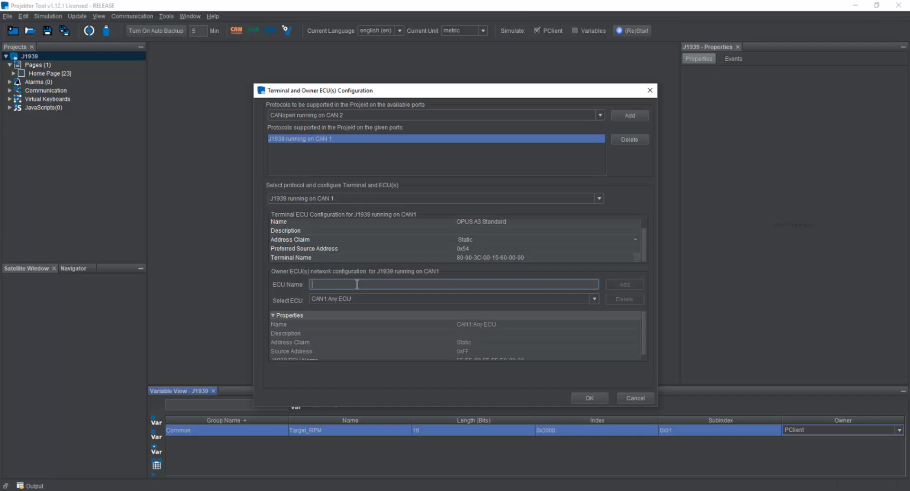
type("J1939_ECU")
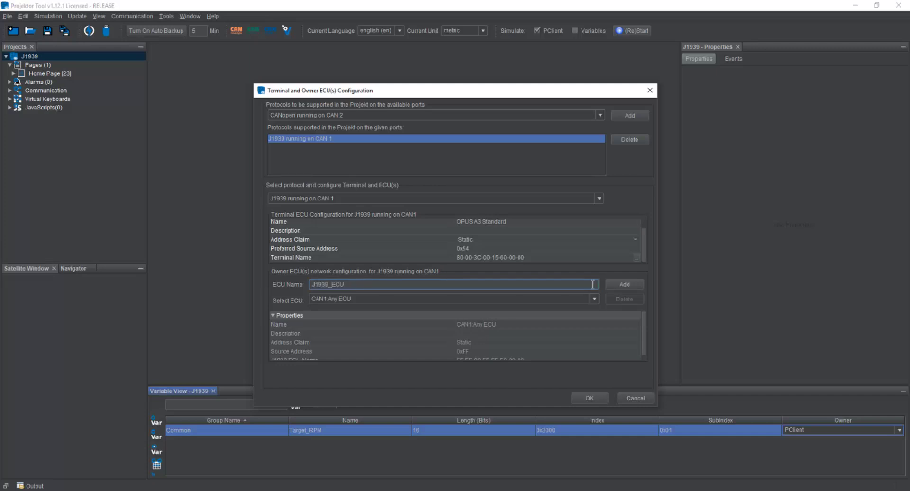
left_click(624, 285)
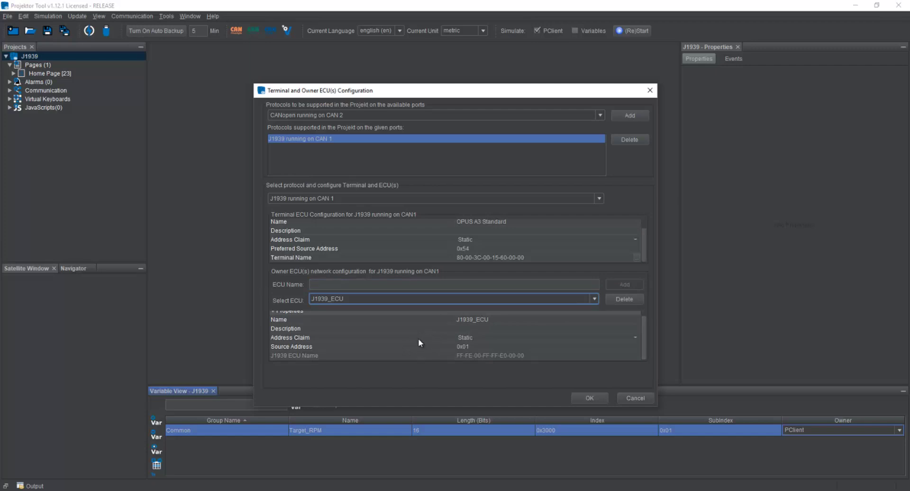
left_click(473, 337)
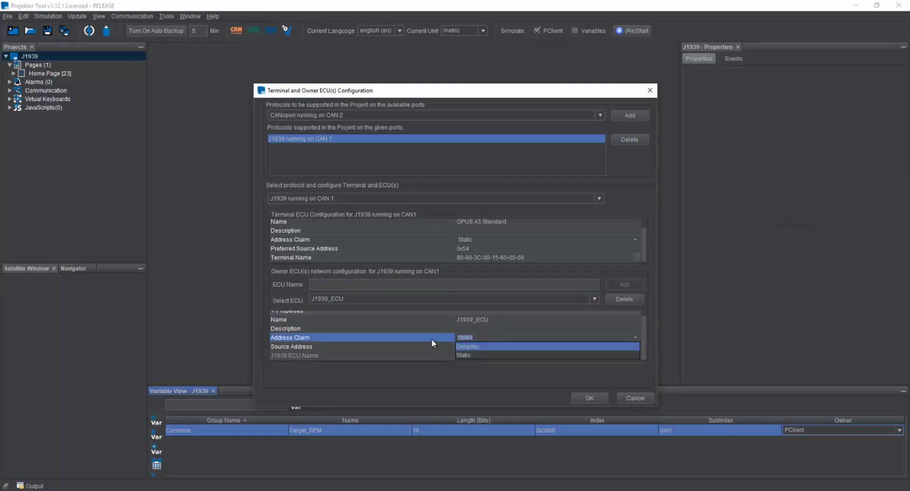
left_click(431, 339)
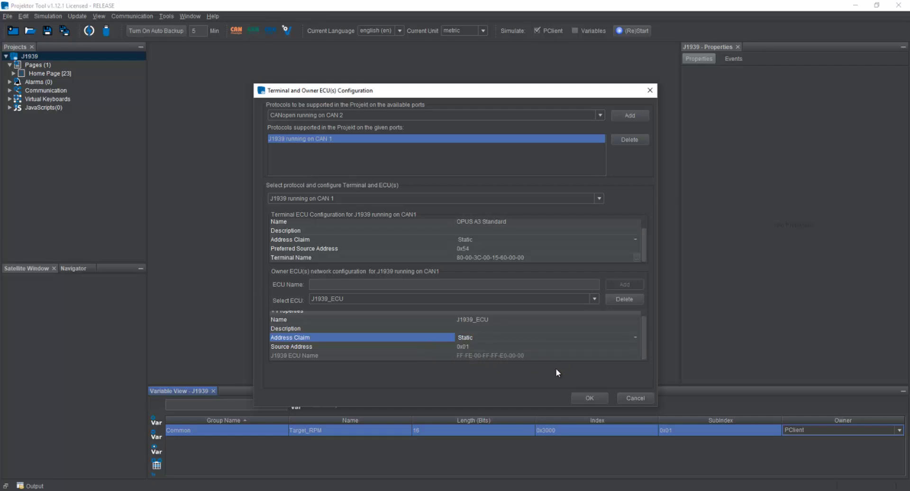
left_click(589, 398)
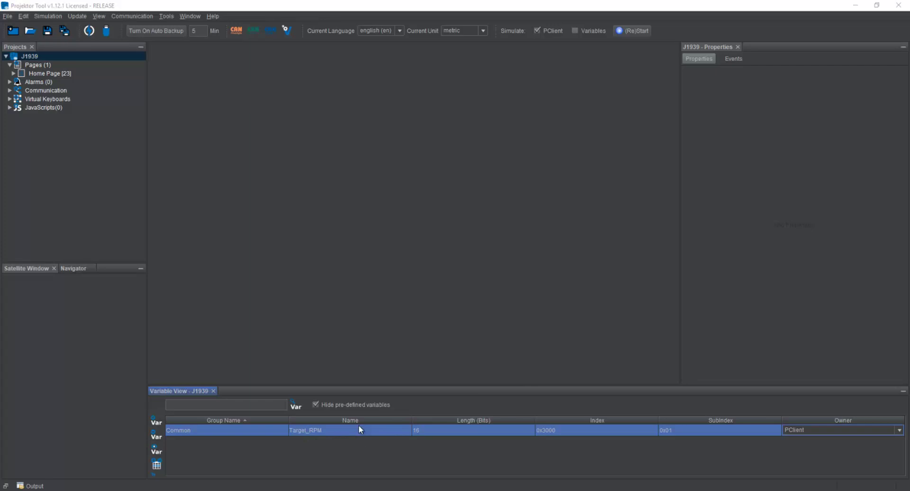
Create a J1939 mapping object named PGN_0 of type Transmit and bring its full property list into view
left_click(271, 36)
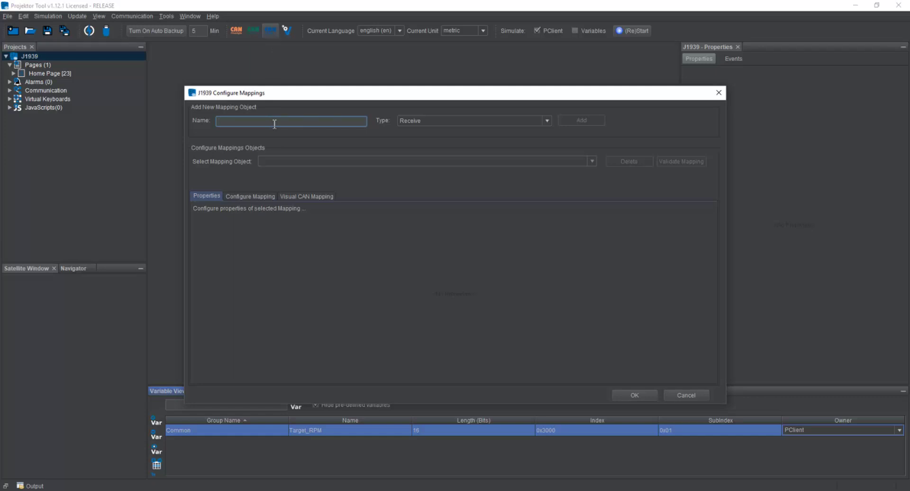
type("PGN")
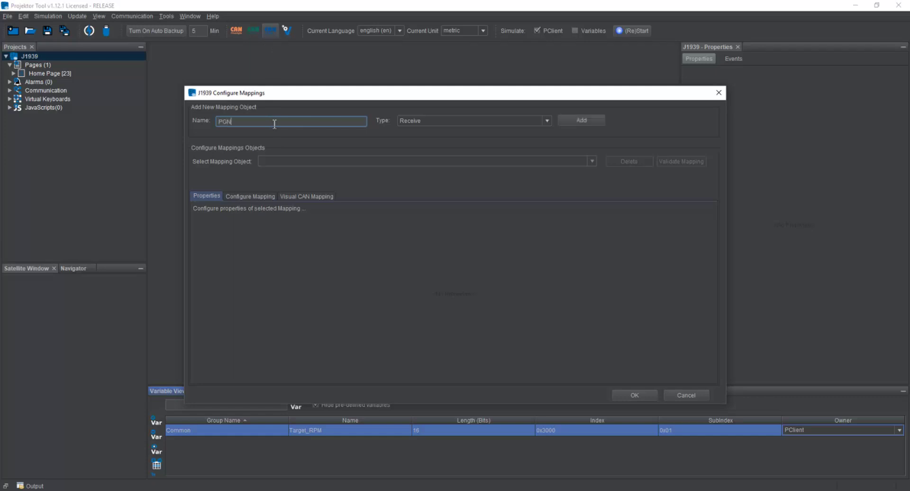
type("_0")
left_click(432, 123)
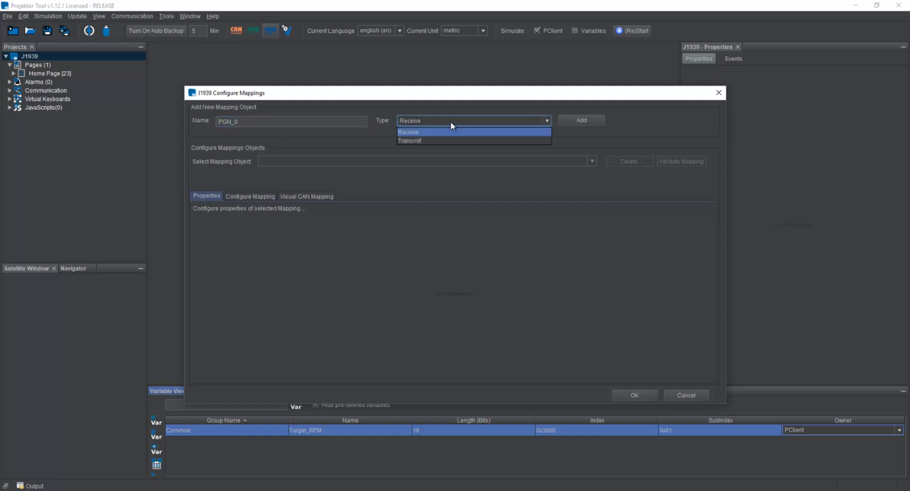
left_click(432, 141)
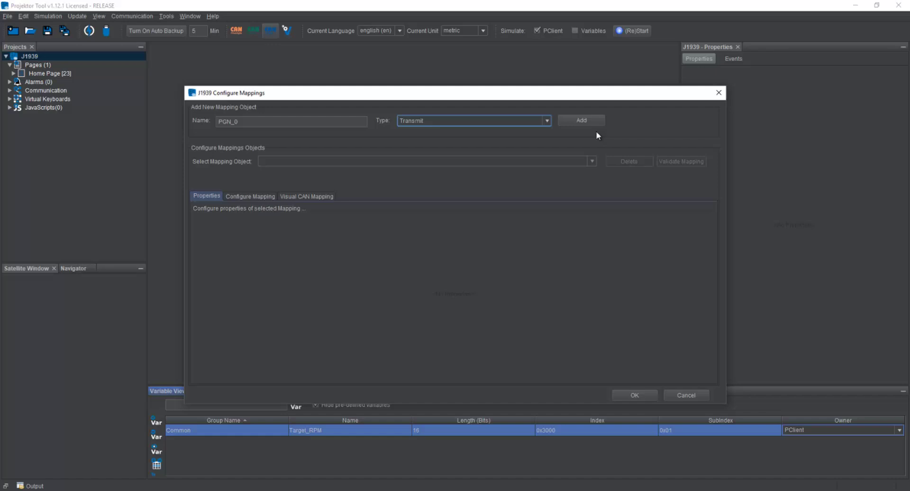
left_click(588, 119)
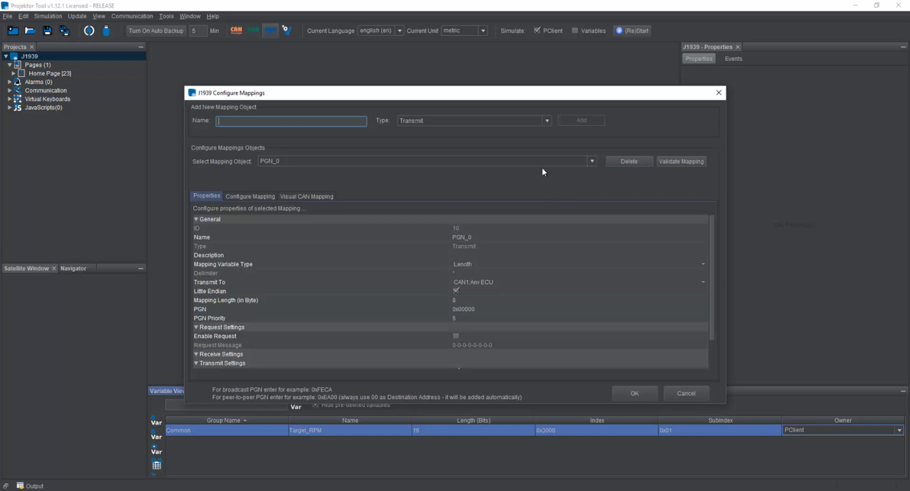
left_click_drag(515, 98, 521, 35)
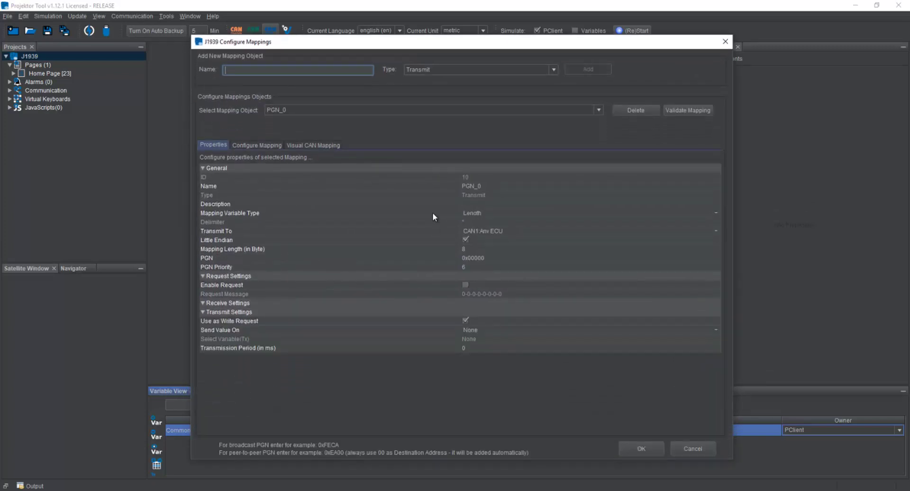
left_click(407, 187)
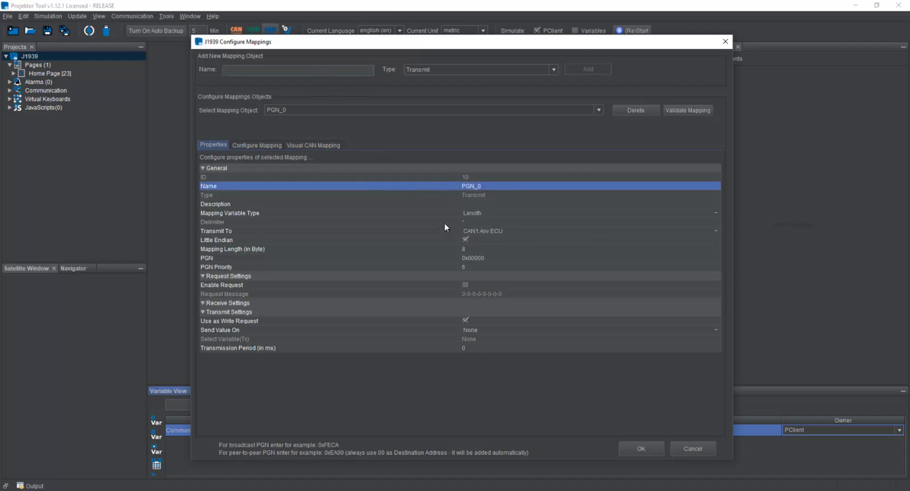
left_click(433, 204)
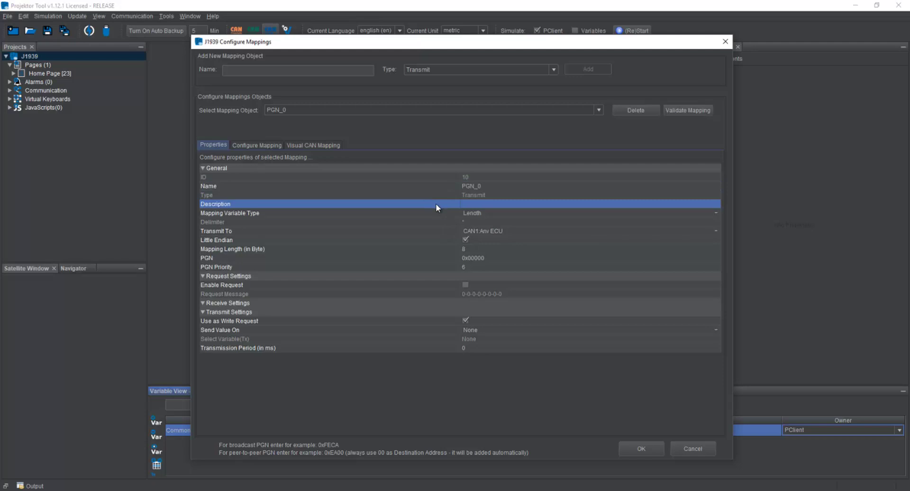
left_click(434, 204)
left_click(432, 206)
Switch PGN_0's mapping variable type to Delimiter to inspect the delimiter setting, and return the type to Length
left_click(527, 212)
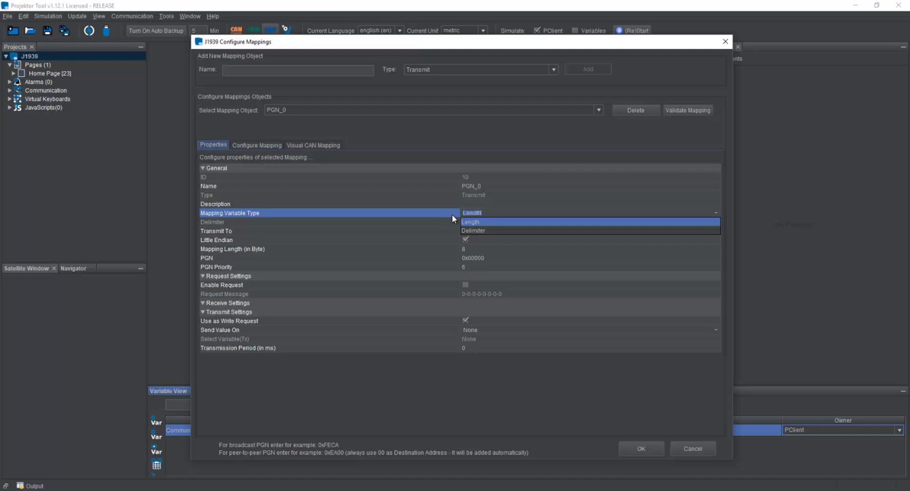
left_click(490, 230)
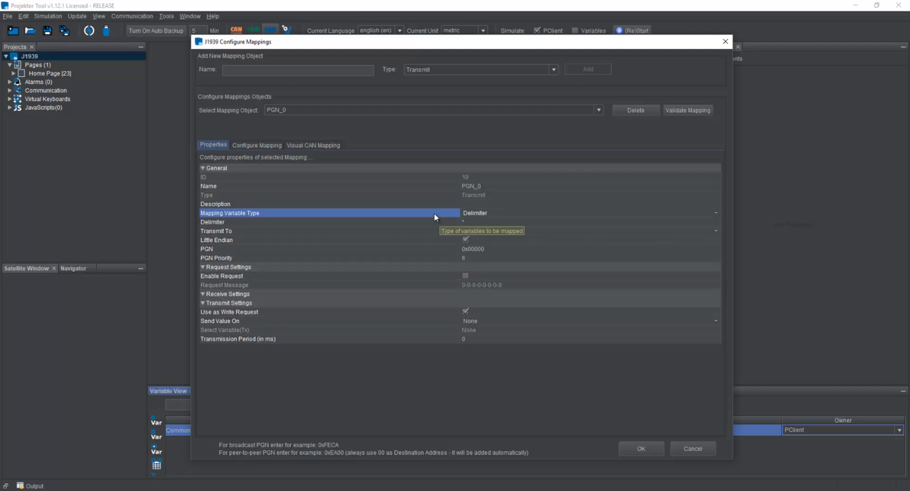
left_click(471, 222)
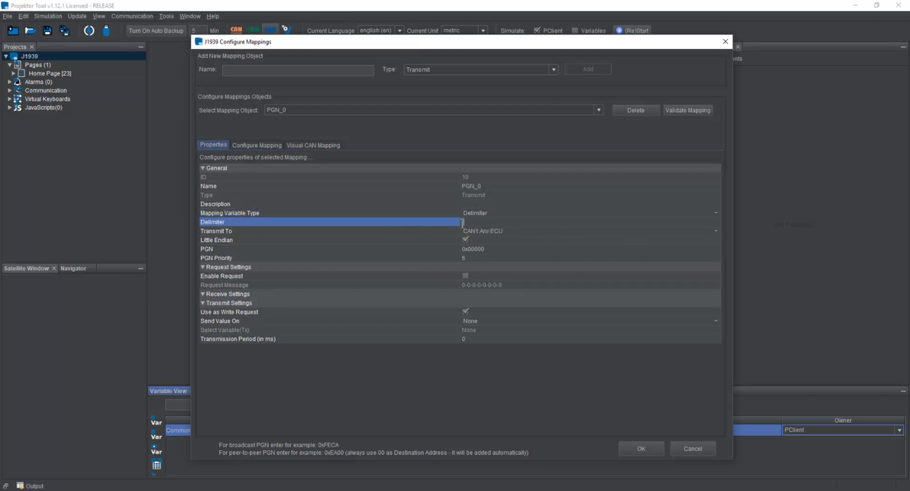
left_click(435, 215)
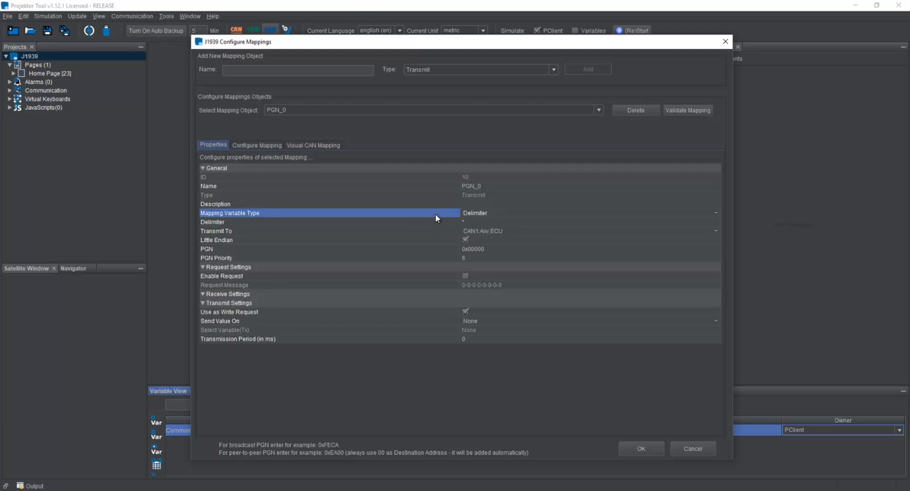
left_click(493, 213)
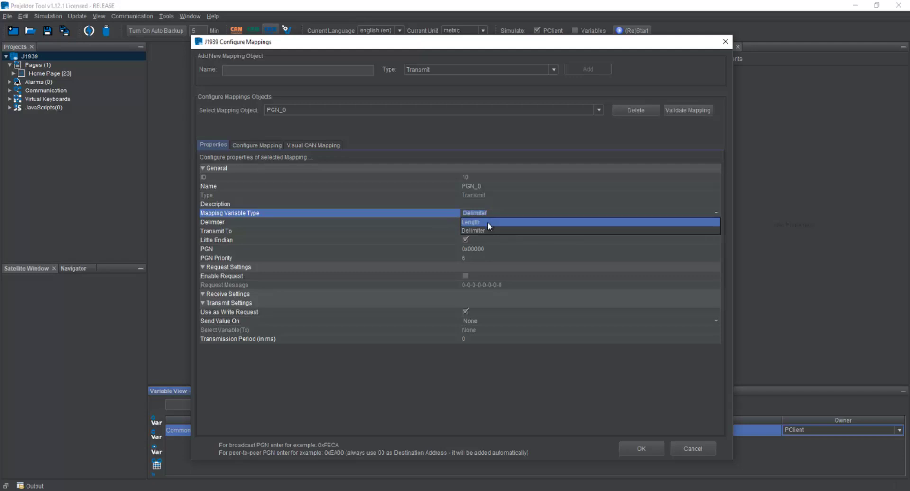
left_click(487, 222)
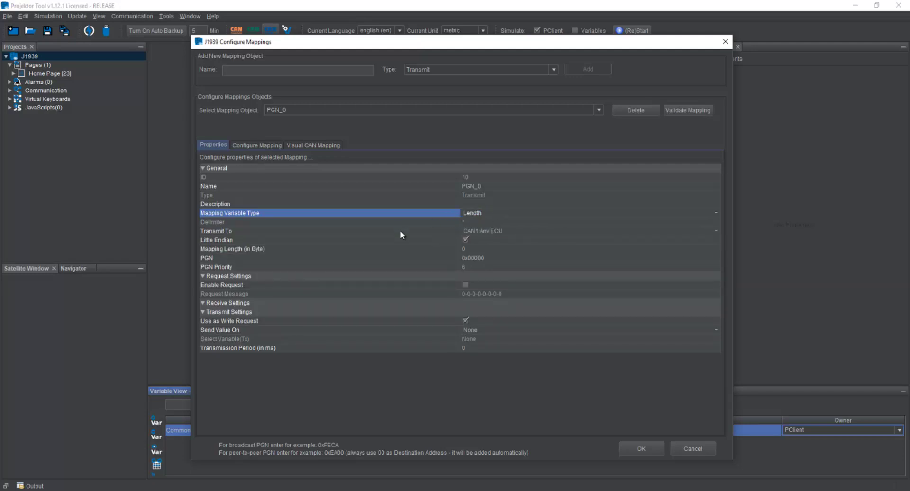
Set PGN_0's Transmit To target to J1939_ECU
left_click(369, 232)
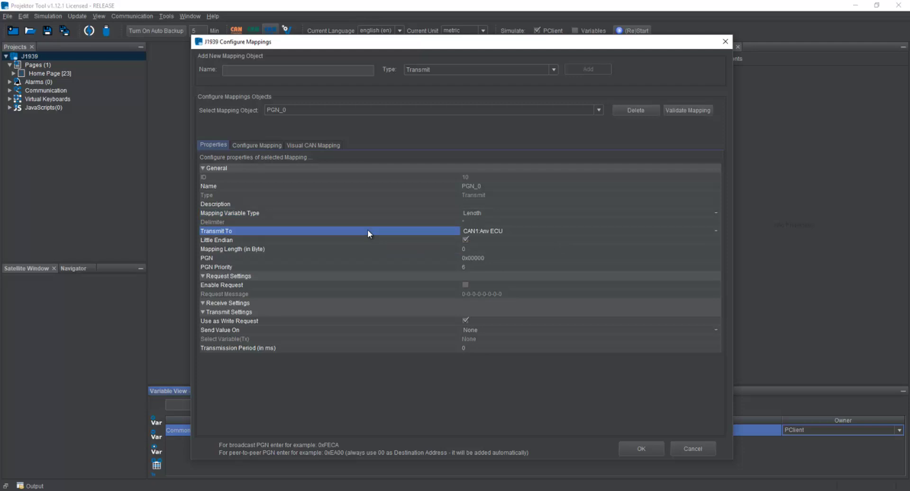
left_click(509, 232)
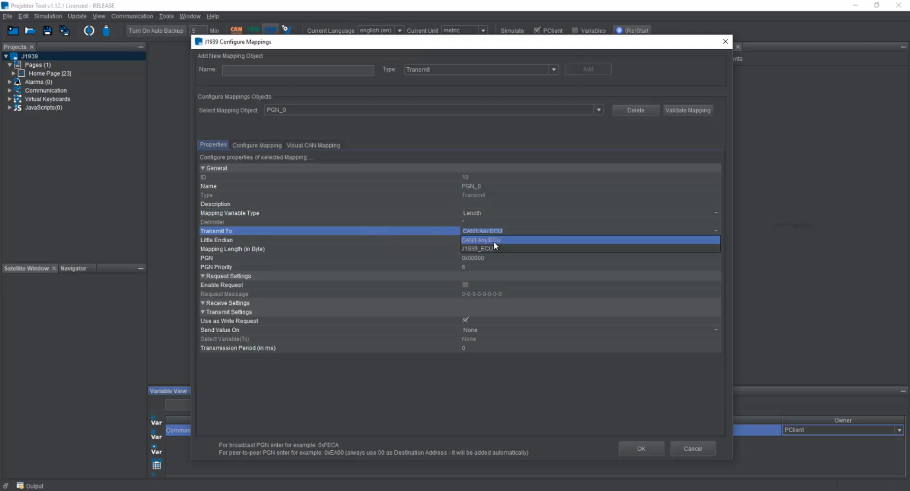
left_click(496, 248)
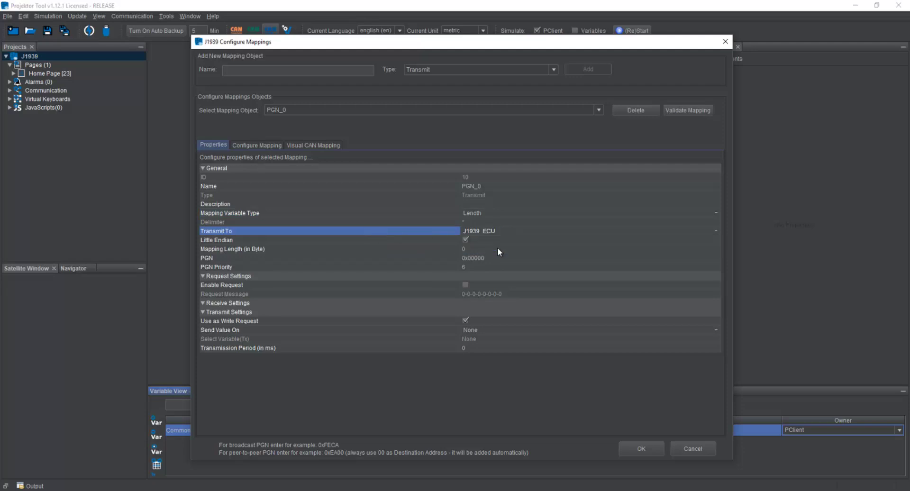
Check the Little Endian setting and set PGN_0's mapping length to 345 bytes
left_click(426, 240)
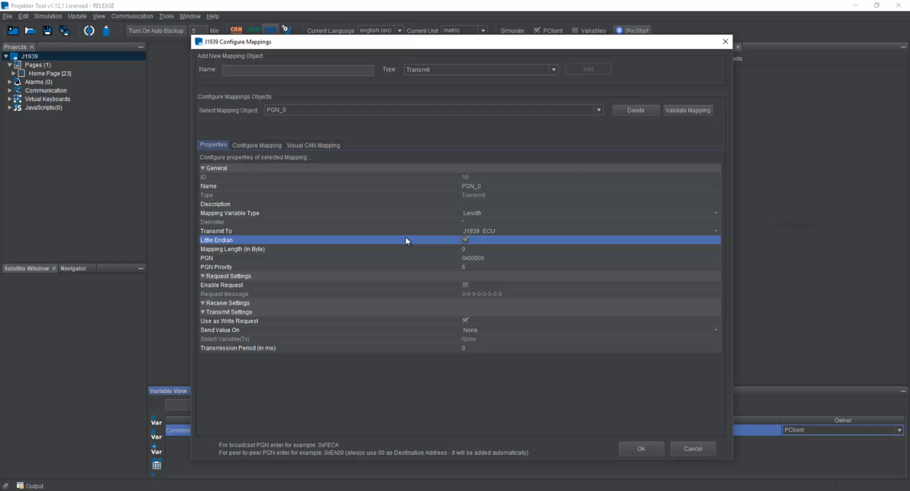
left_click(389, 249)
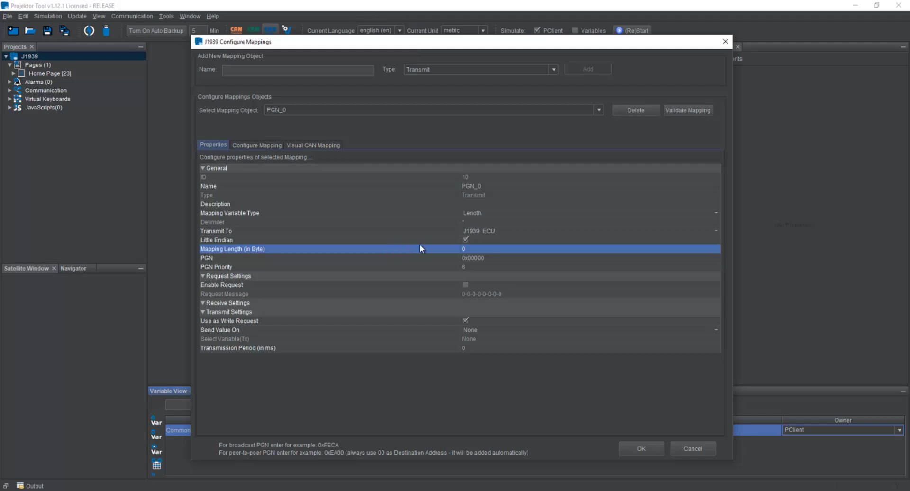
left_click(473, 248)
type("345")
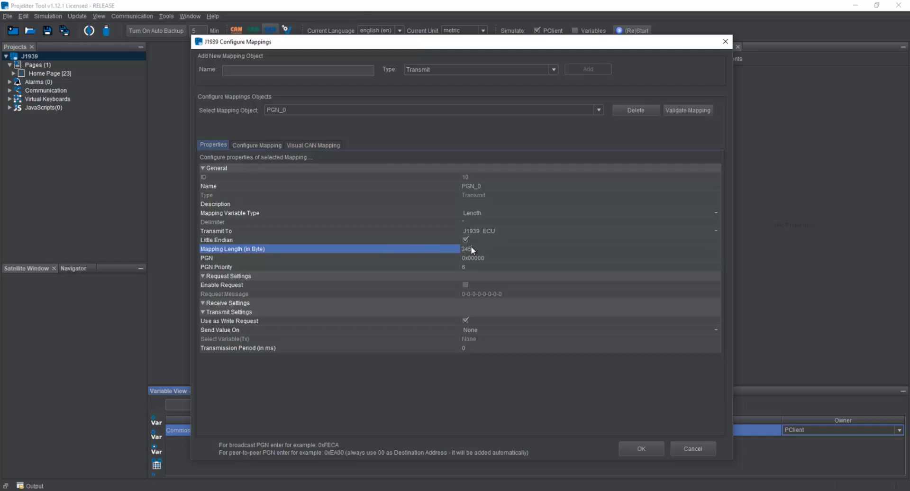
key("Return")
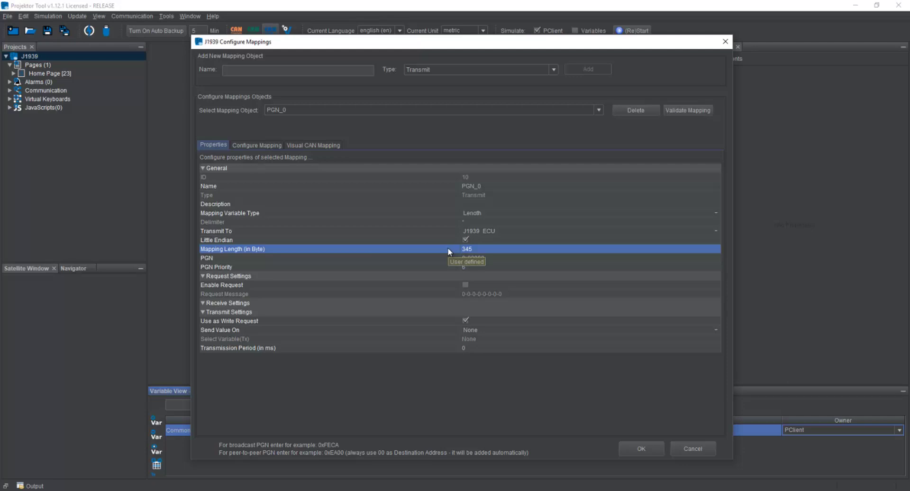
Set PGN_0's mapping length to 8 bytes
left_click(490, 249)
type("8")
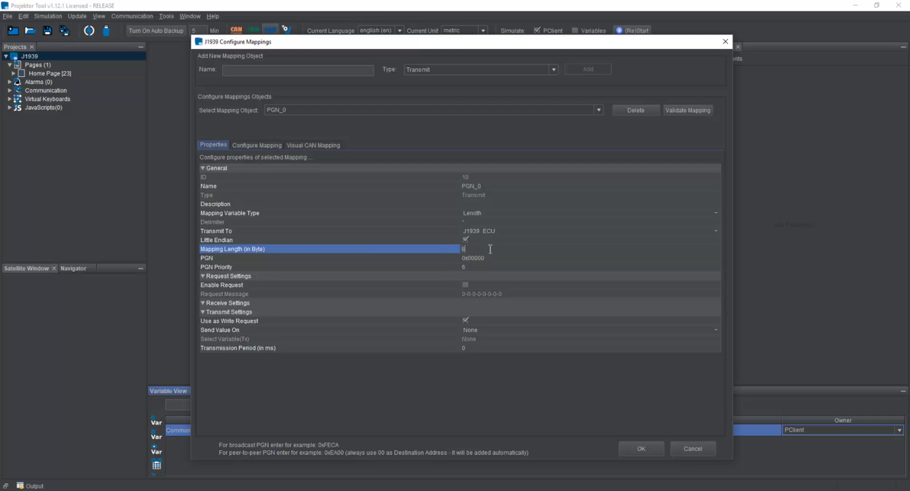
key("Return")
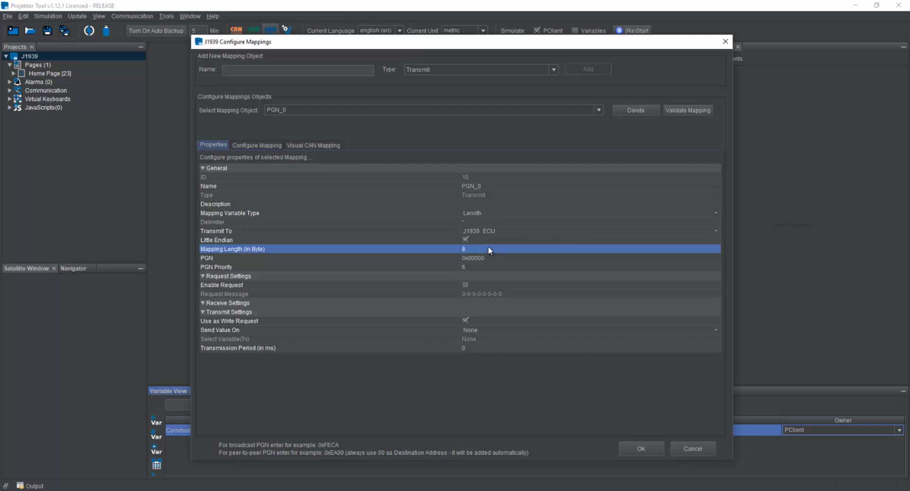
Check PGN_0's Transmit To target and enter 0x00000 as its PGN
left_click(370, 257)
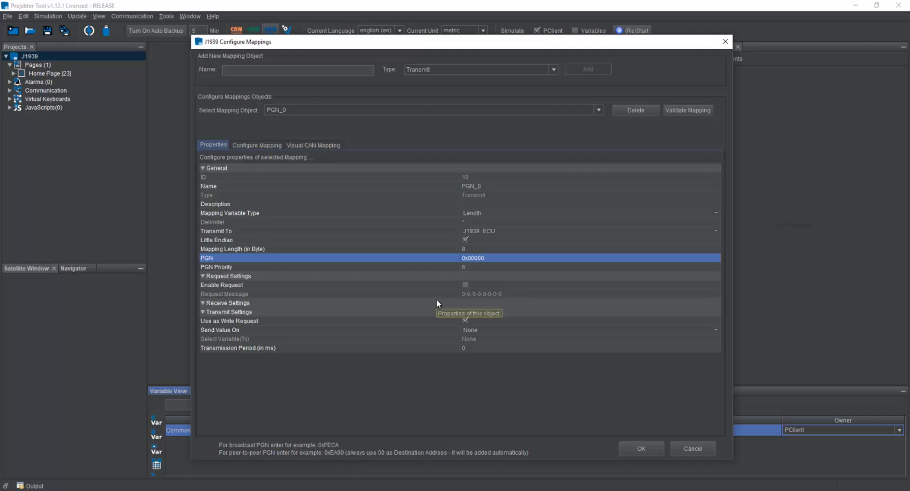
left_click(340, 231)
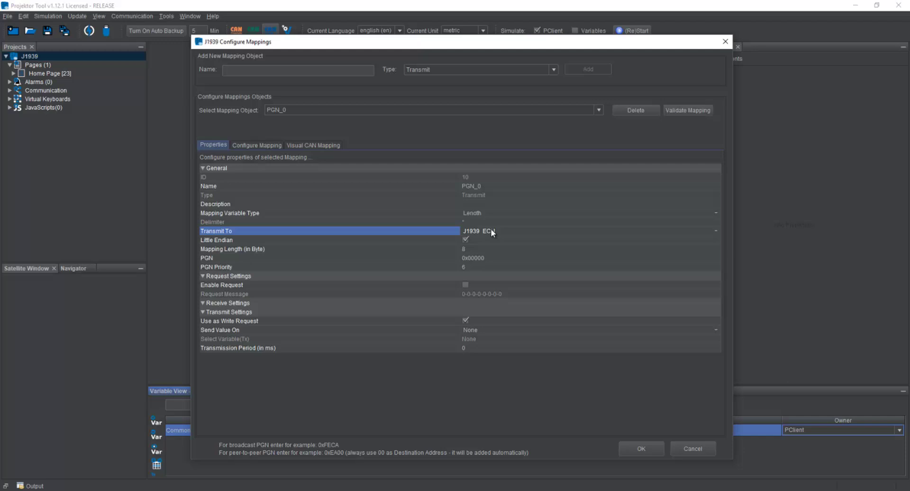
left_click(507, 231)
left_click(420, 230)
left_click(504, 258)
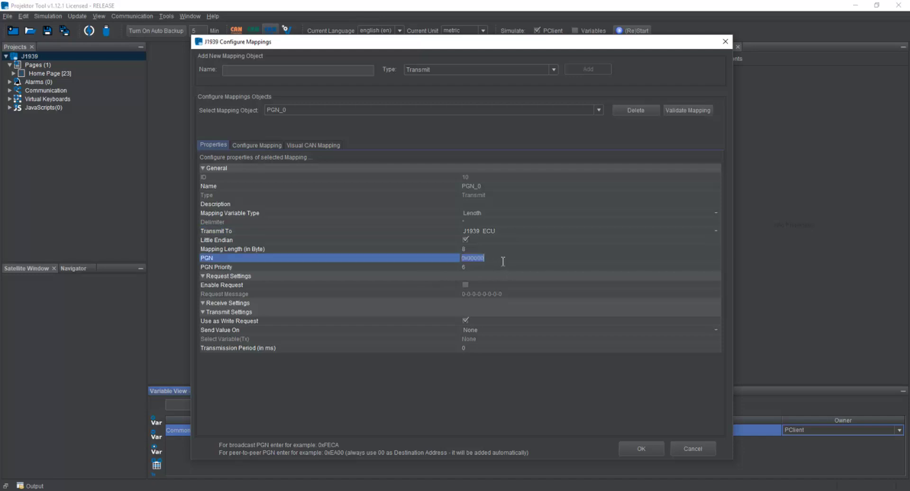
left_click_drag(496, 258, 471, 260)
type("0x0")
key("Return")
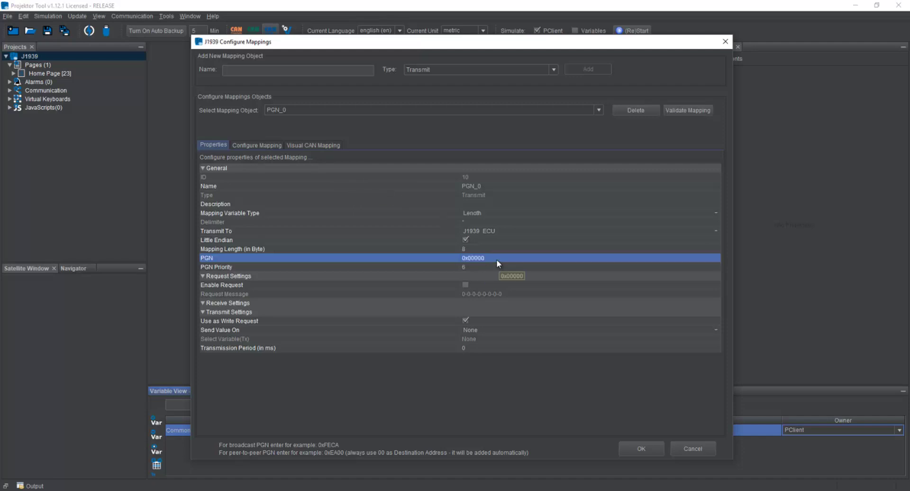
Enable the request for PGN_0 to inspect its proprietary request message bytes, cancel the message dialog and disable the request again
left_click(345, 267)
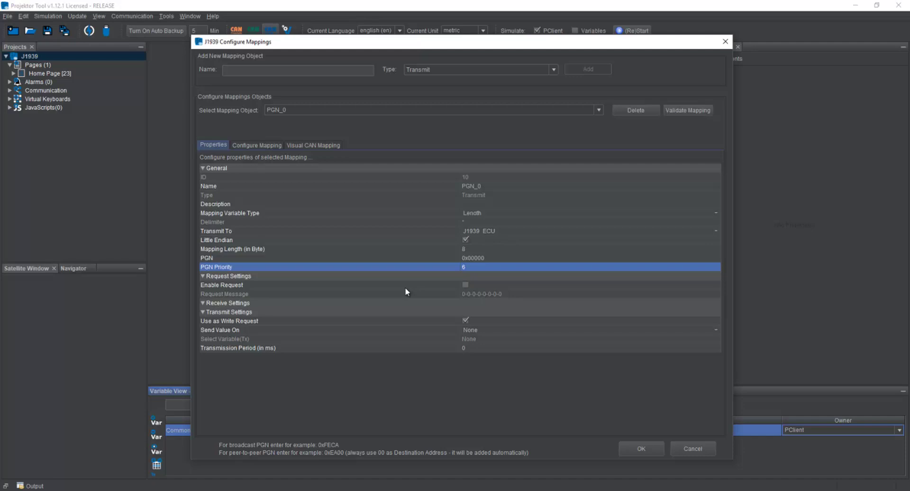
left_click(465, 285)
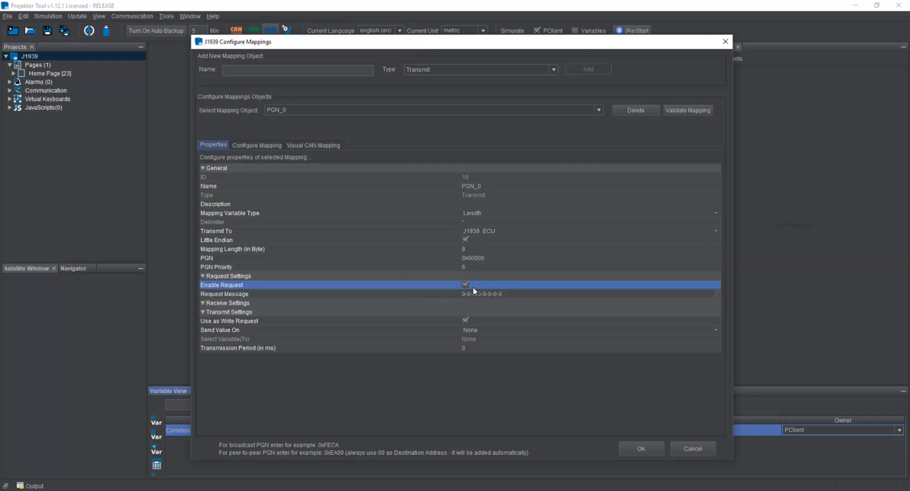
left_click(716, 295)
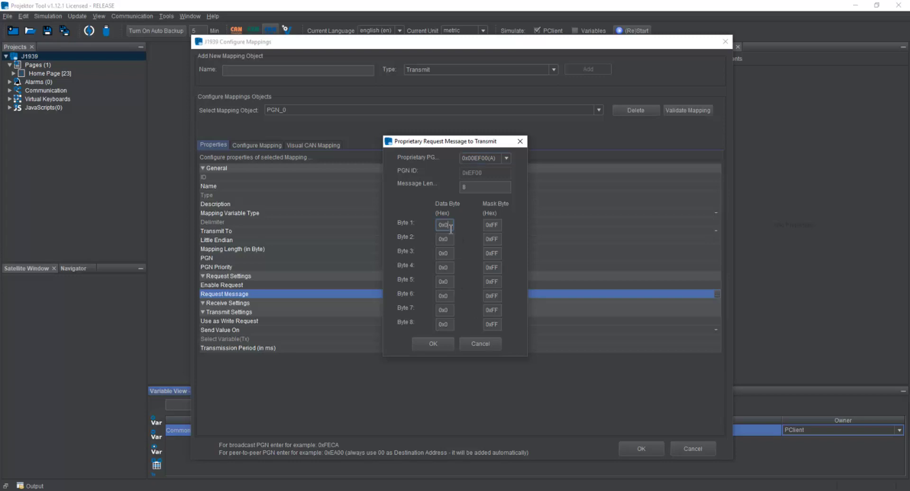
left_click(449, 282)
left_click(450, 297)
left_click(448, 311)
left_click(450, 326)
left_click(474, 343)
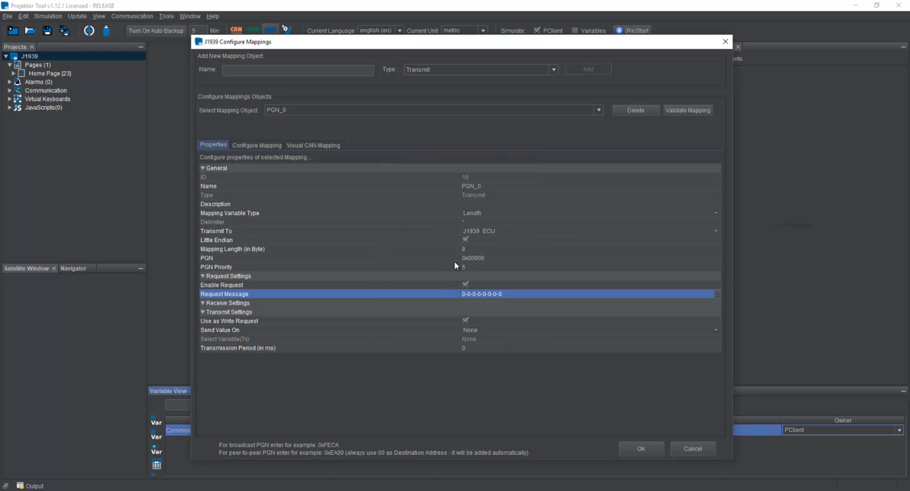
left_click(465, 285)
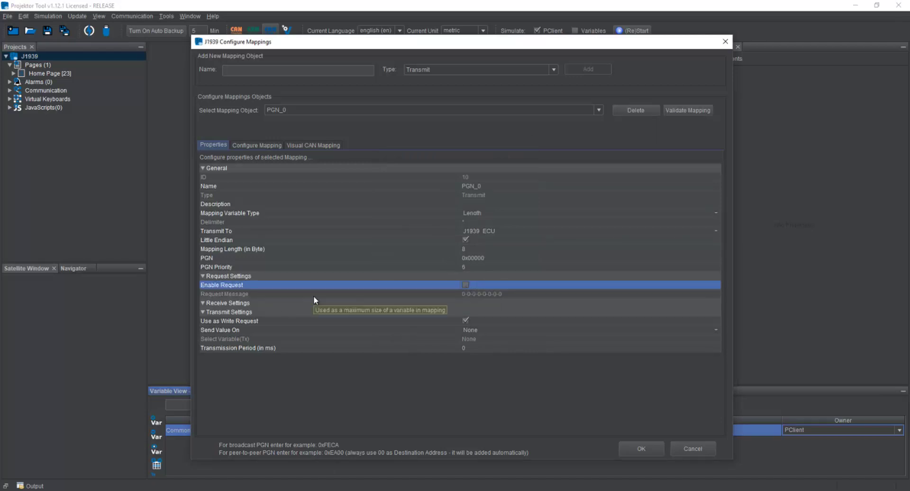
Check the write request option and set PGN_0's transmission period to 20 ms
left_click(271, 320)
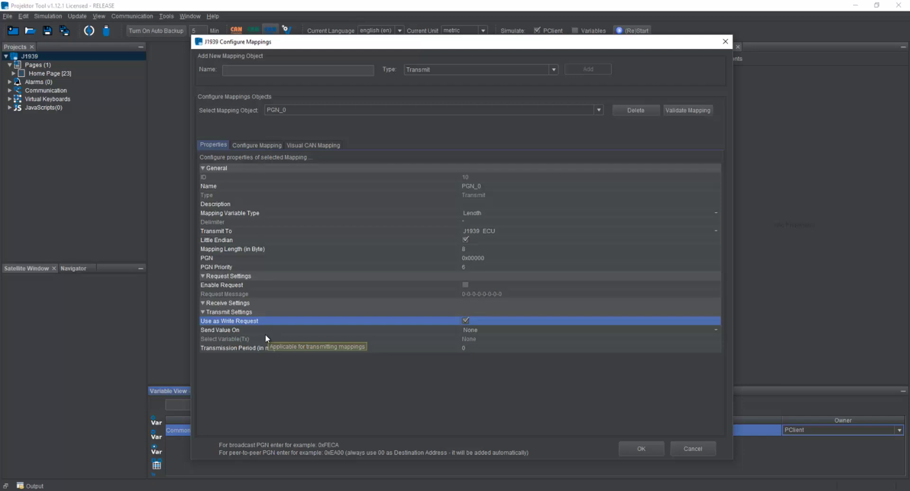
left_click(301, 349)
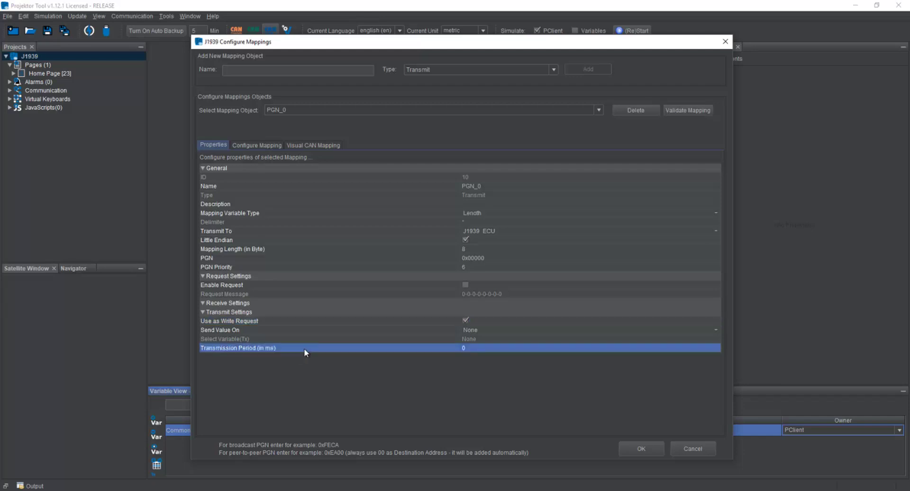
left_click(486, 350)
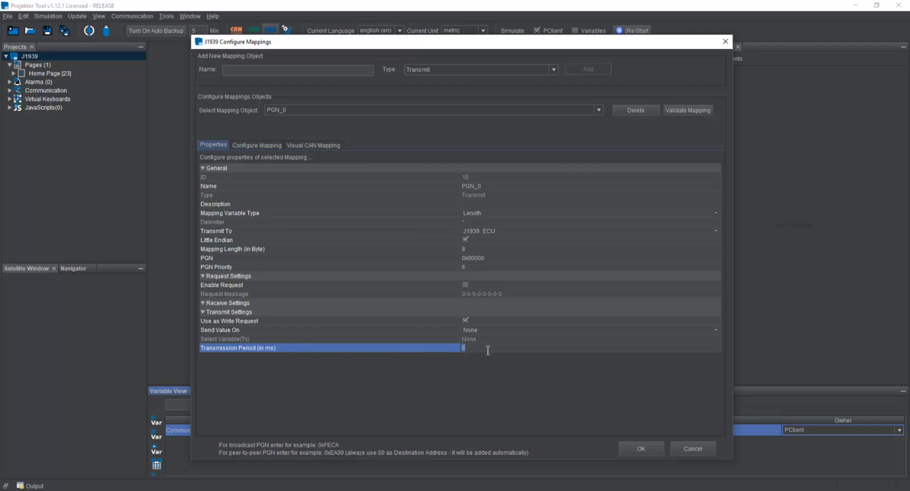
type("20")
key("Return")
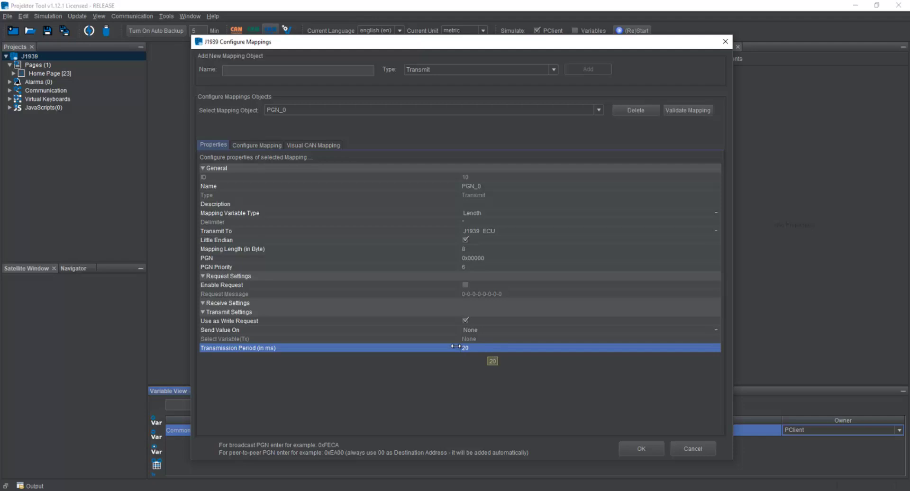
Set PGN_0's Send Value On option to Any Variable Change
left_click(422, 331)
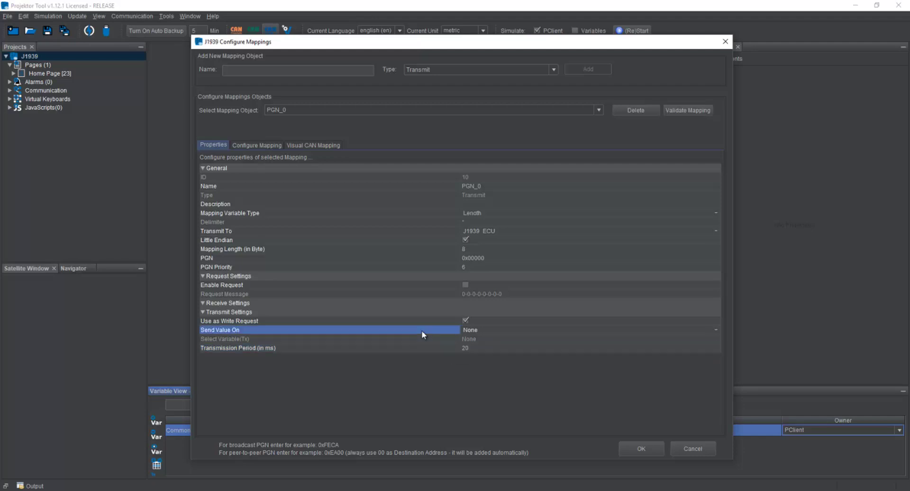
left_click(508, 330)
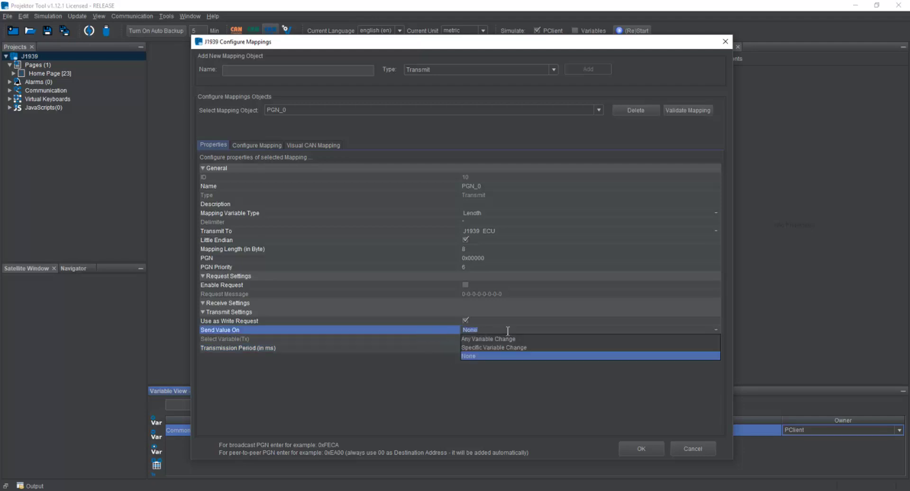
left_click(530, 340)
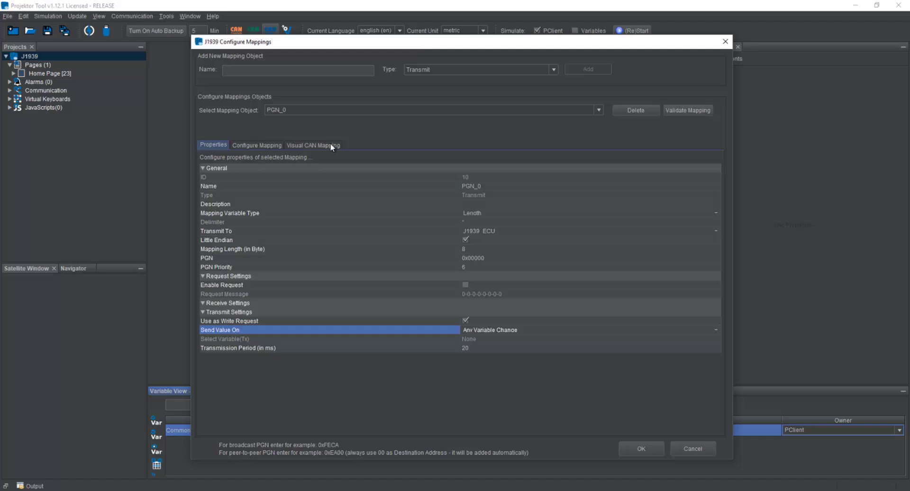
Reset PGN_0's transmission period to 0 ms
left_click(481, 348)
type("0")
key("Return")
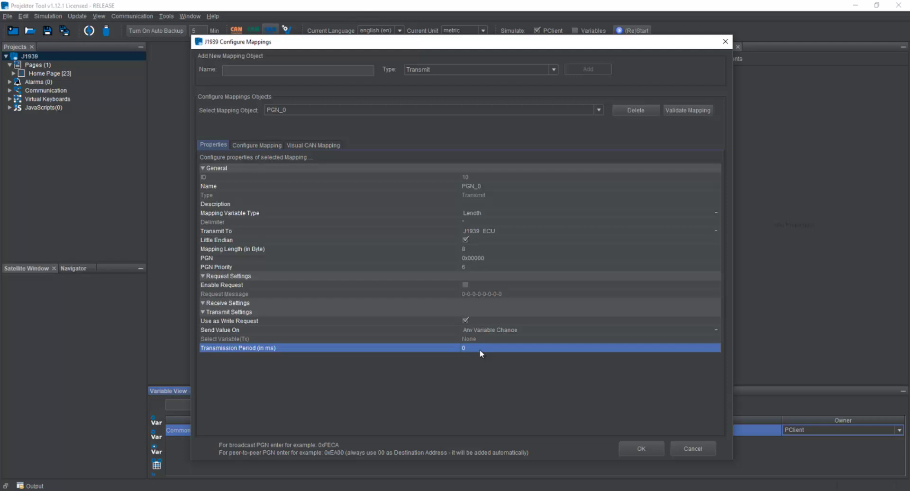
Set PGN_0's Send Value On option to Specific Variable Change
left_click(432, 330)
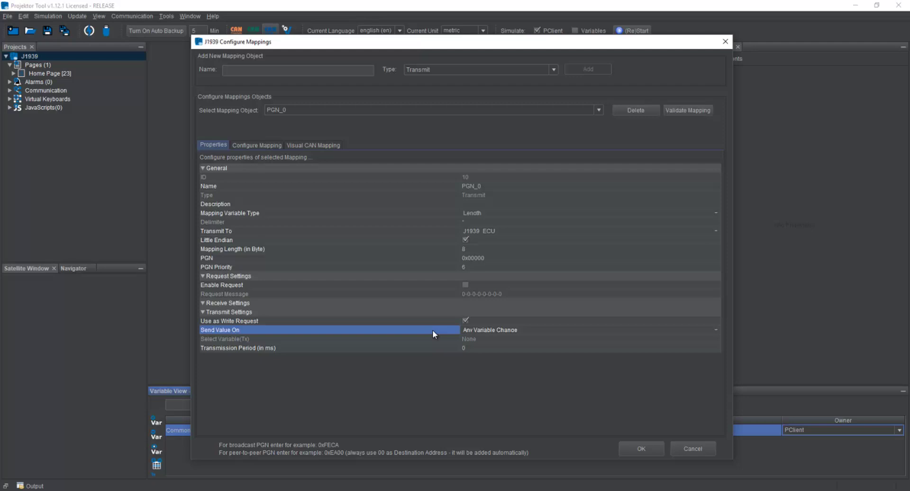
left_click(493, 328)
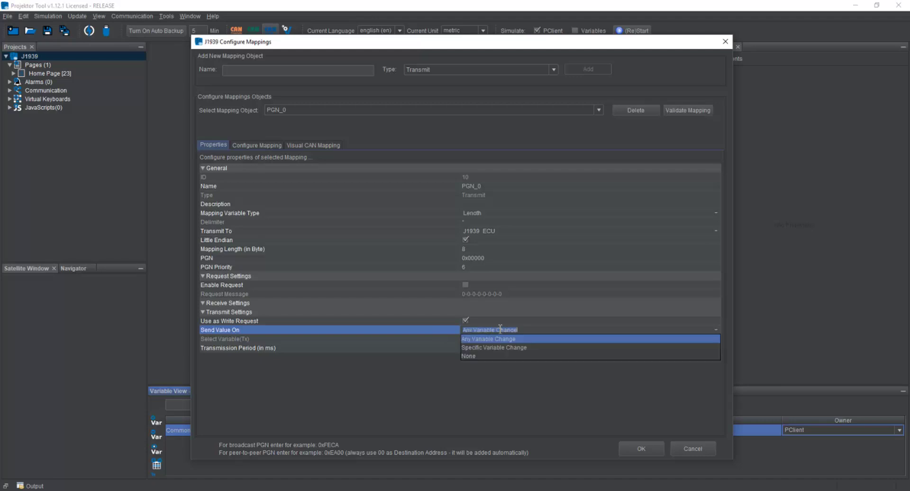
left_click(514, 348)
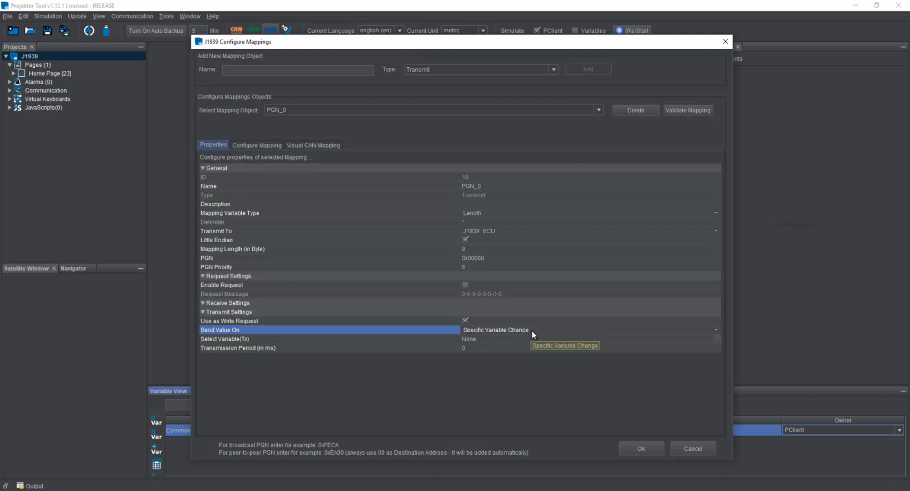
Browse the variables available as PGN_0's transmit trigger and close the selection without choosing one
left_click(716, 340)
left_click(473, 255)
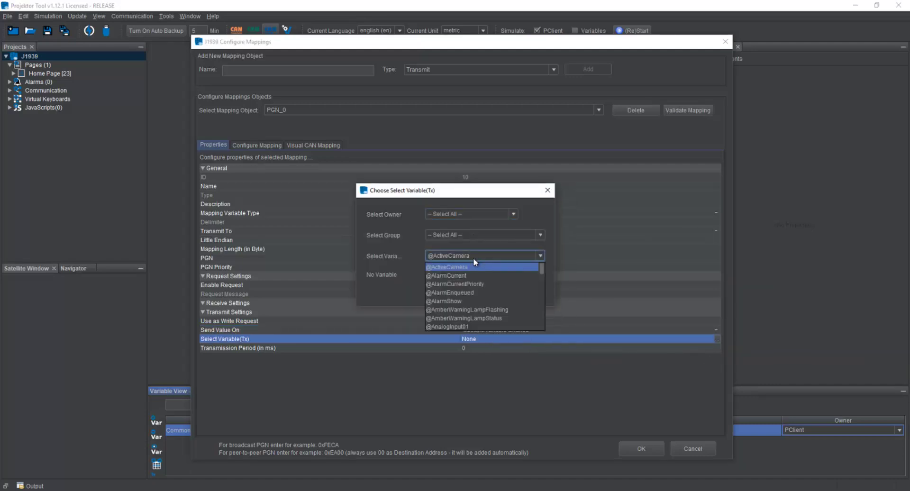
scroll(473, 311, "down", 3)
scroll(471, 309, "down", 15)
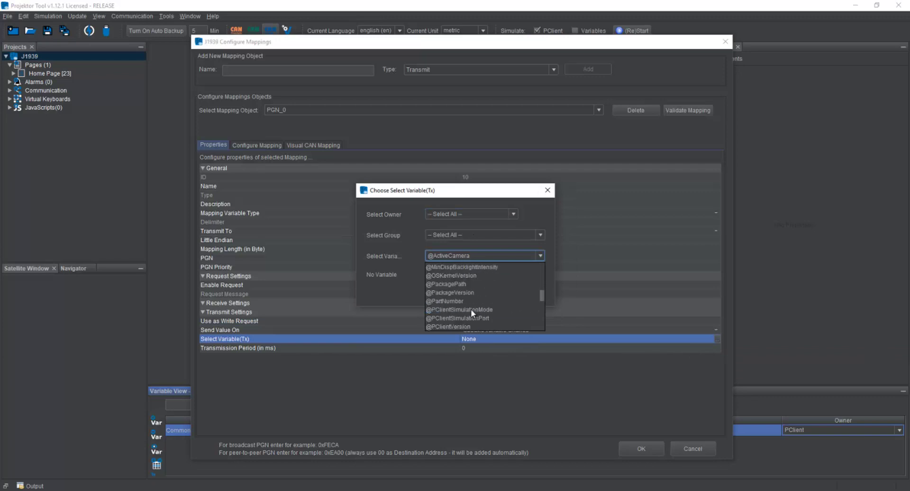
scroll(471, 310, "down", 3)
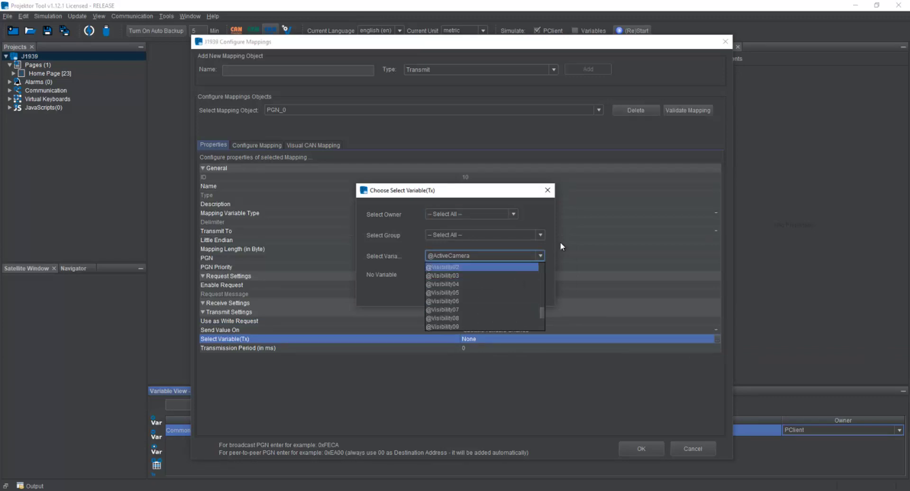
left_click(540, 256)
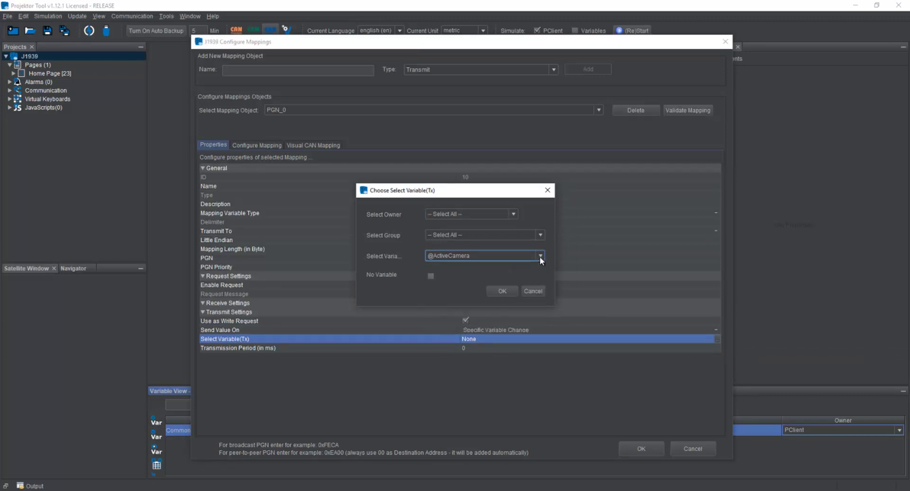
left_click(533, 291)
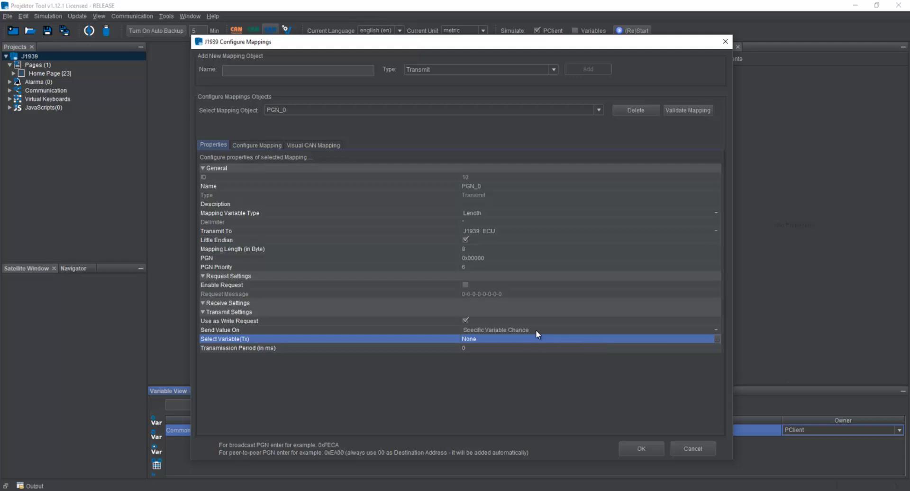
Set PGN_0's Send Value On option to None and its transmission period to 20 ms
left_click(537, 330)
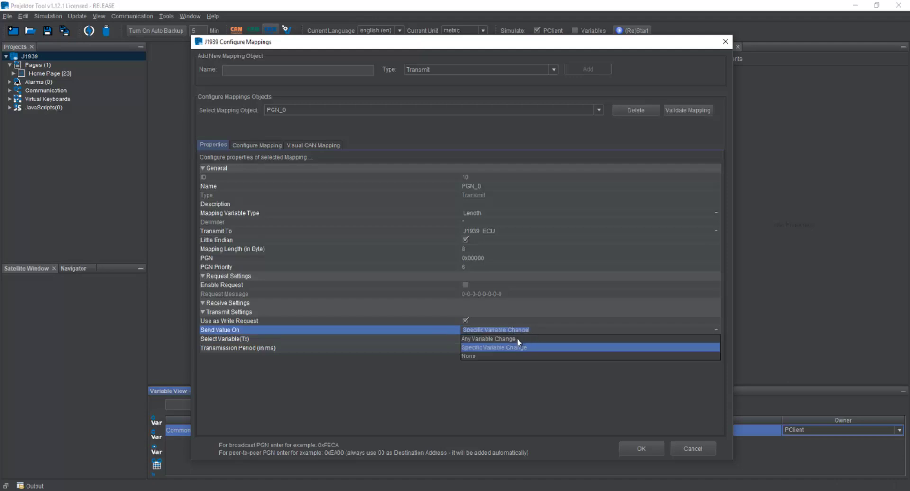
left_click(482, 356)
left_click(482, 350)
type("20")
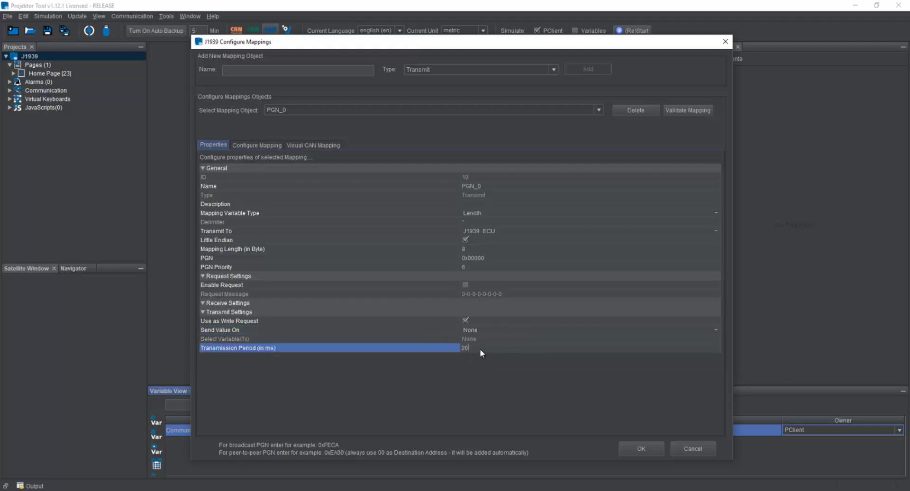
key("Return")
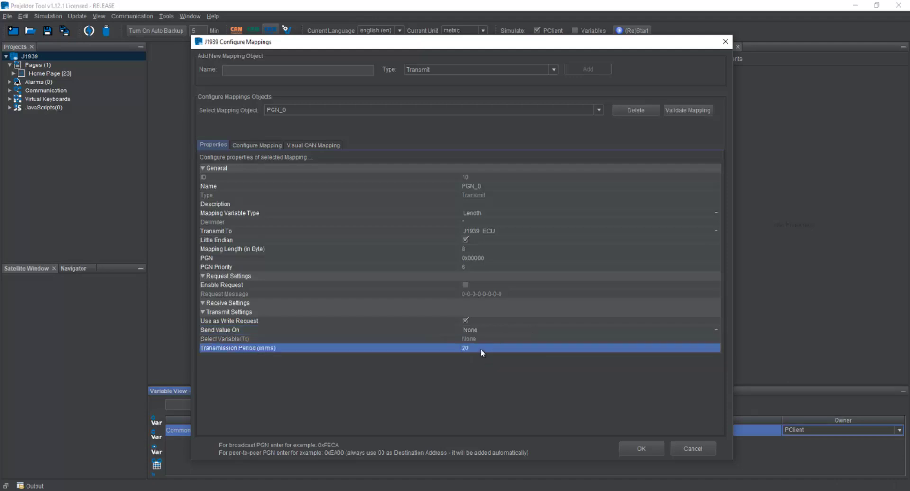
left_click(494, 329)
left_click(409, 331)
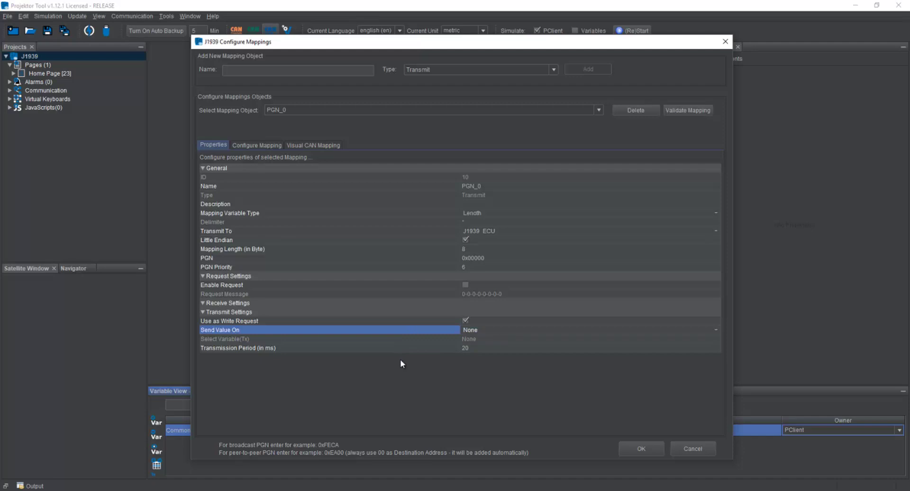
Examine PGN_0's tabular variable mapping and its visual byte and bit grid
left_click(325, 145)
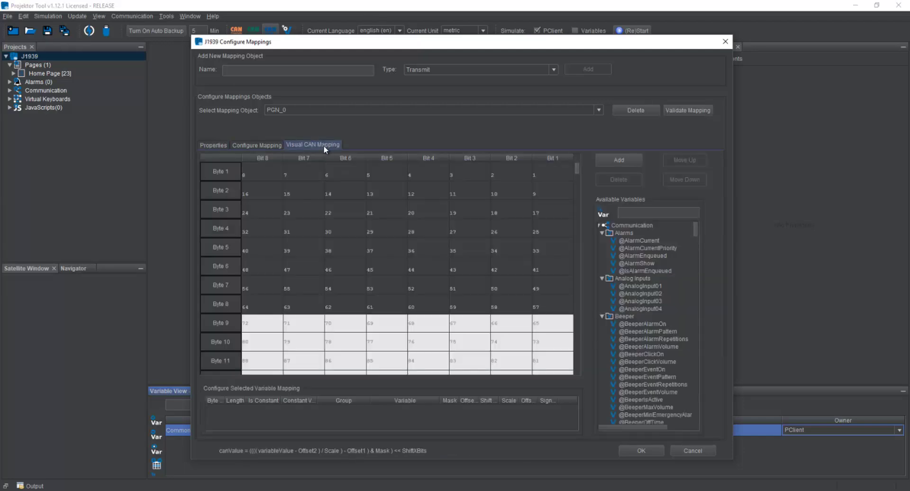
left_click(256, 145)
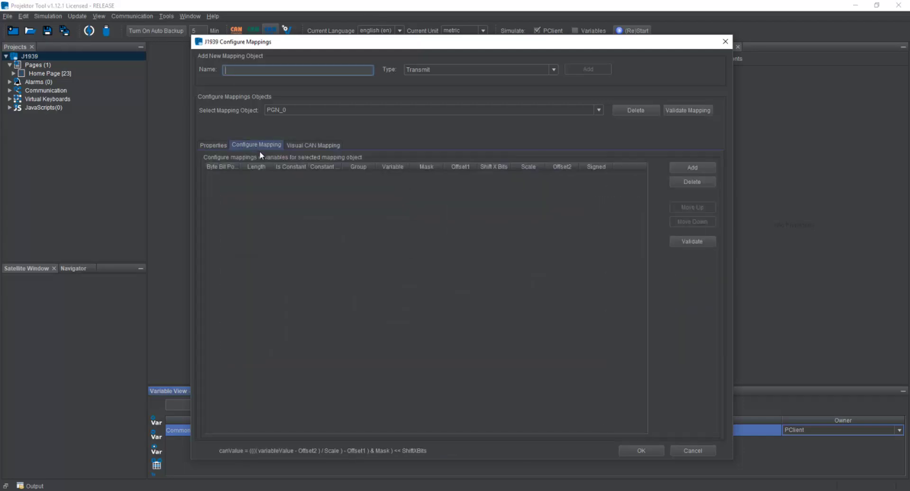
left_click(315, 147)
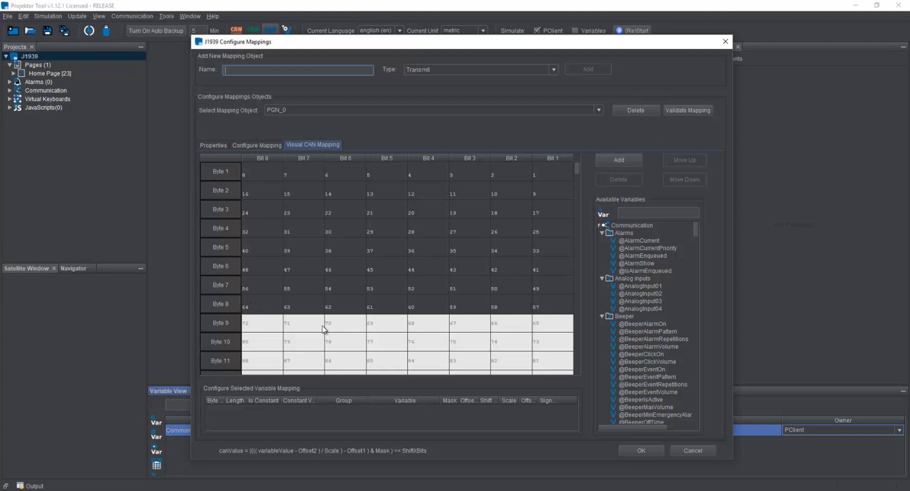
left_click(247, 327)
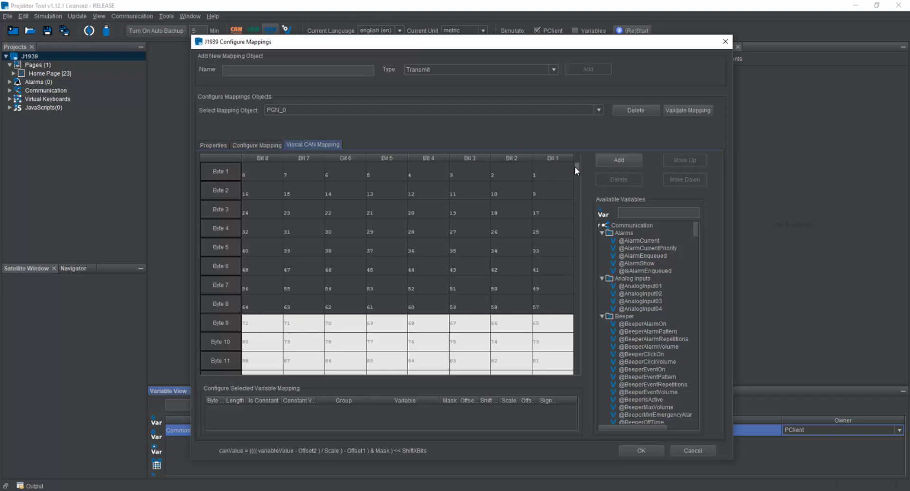
mouse_move(574, 167)
left_mouse_down()
mouse_move(565, 342)
mouse_move(573, 386)
mouse_move(576, 164)
left_mouse_up()
Set PGN_0's mapping length to 4 bytes and check the visual byte grid
left_click(212, 144)
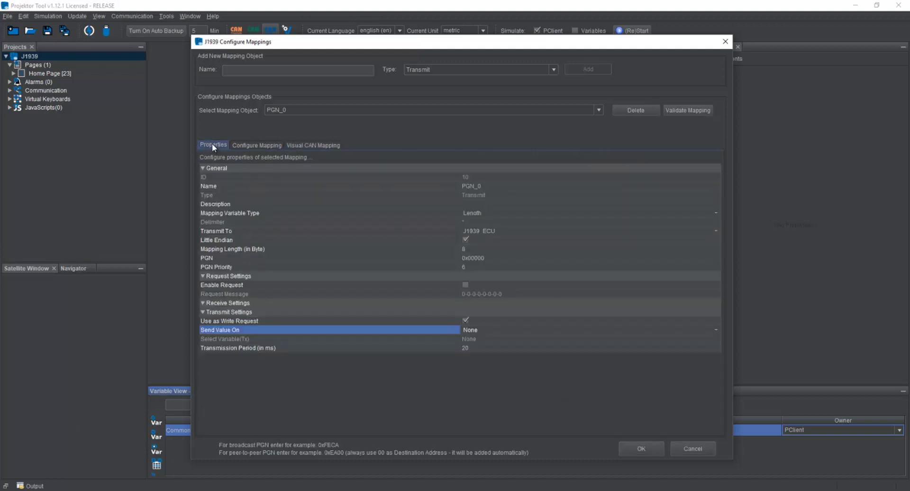
left_click(467, 249)
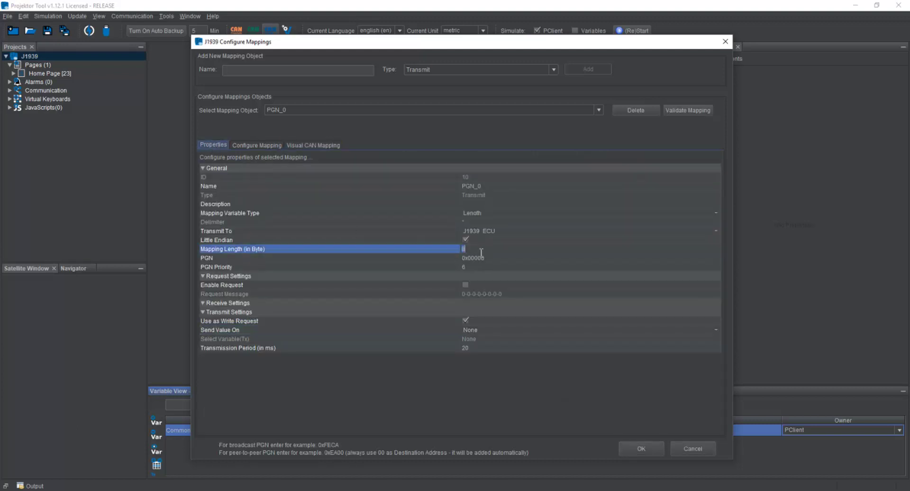
type("4")
key("Return")
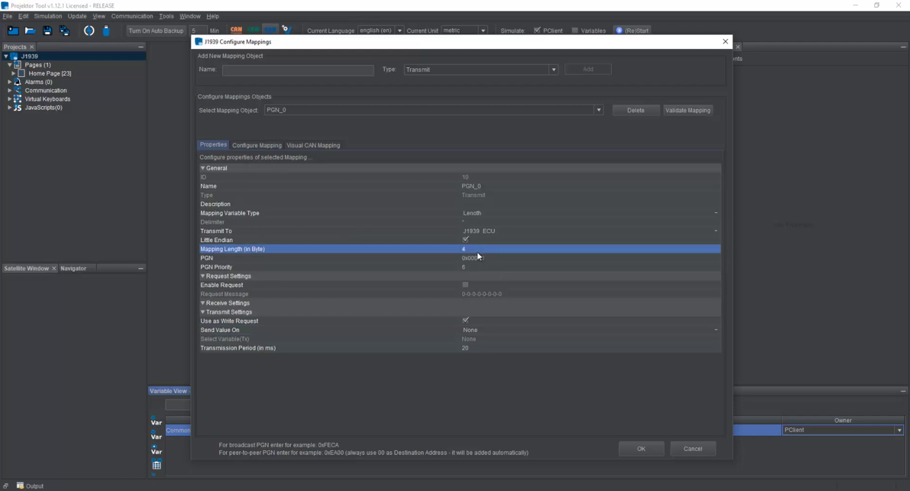
left_click(328, 147)
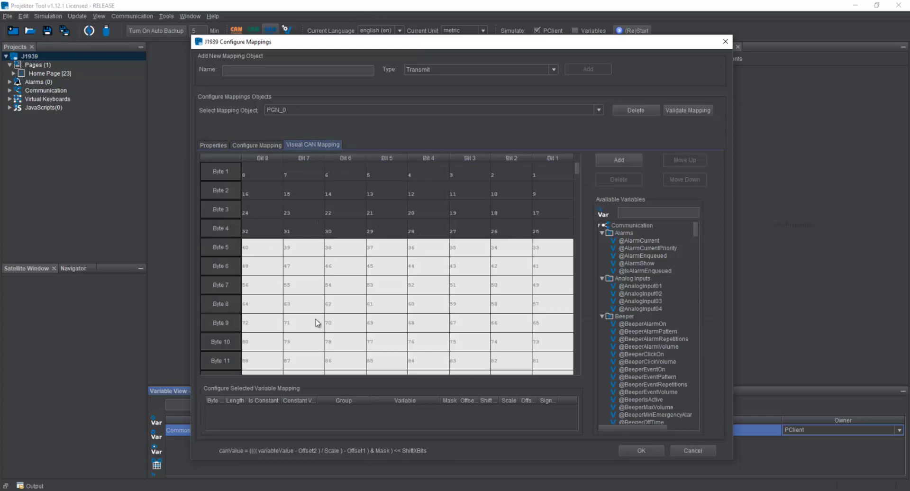
Set PGN_0's mapping length back to 8 bytes
left_click(213, 145)
left_click(474, 251)
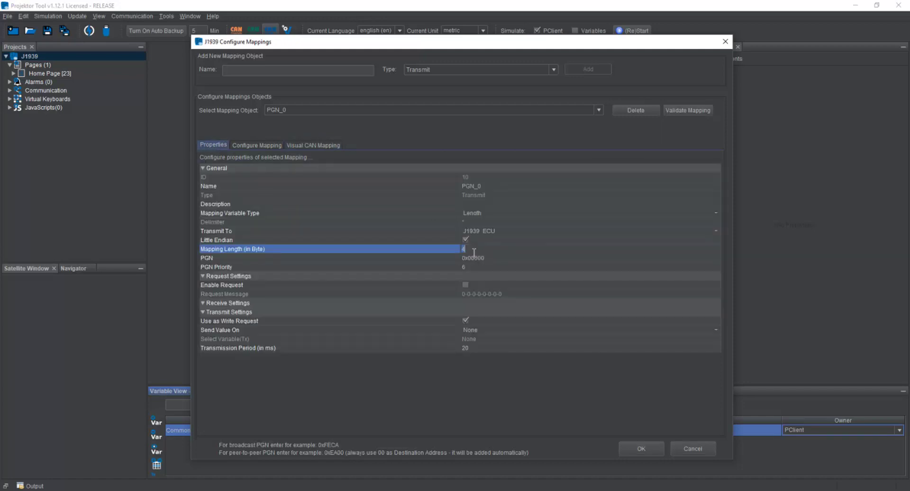
type("8")
key("Return")
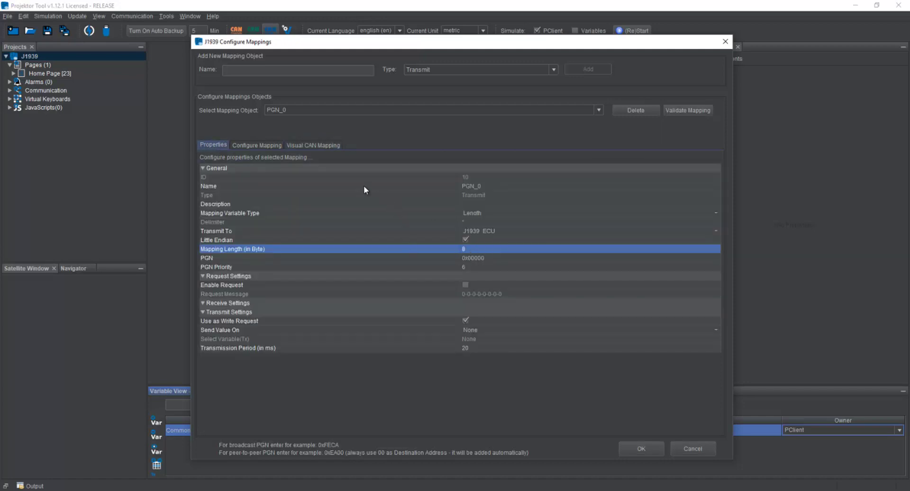
Filter the available variables by "rpm" and map Target_RPM into PGN_0's visual grid starting at byte 1, bit 1
left_click(325, 146)
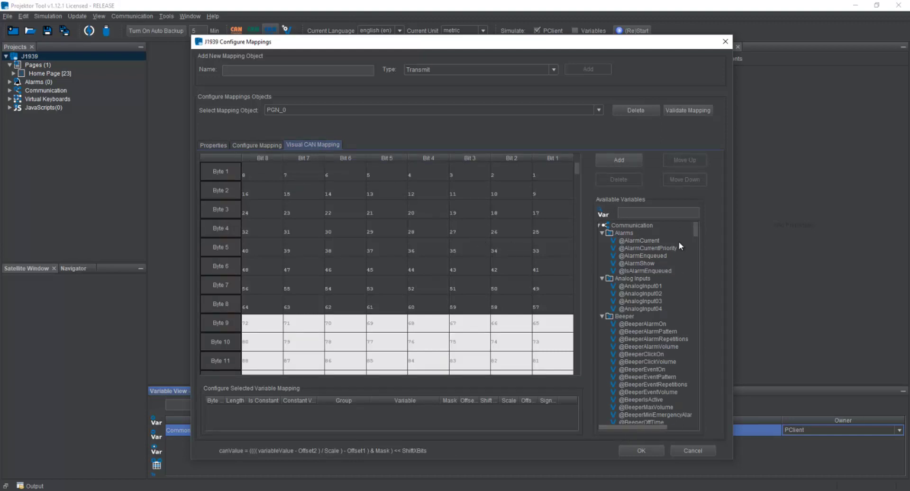
mouse_move(694, 229)
left_mouse_down()
mouse_move(698, 396)
mouse_move(694, 222)
left_mouse_up()
left_click(680, 211)
type("rpm")
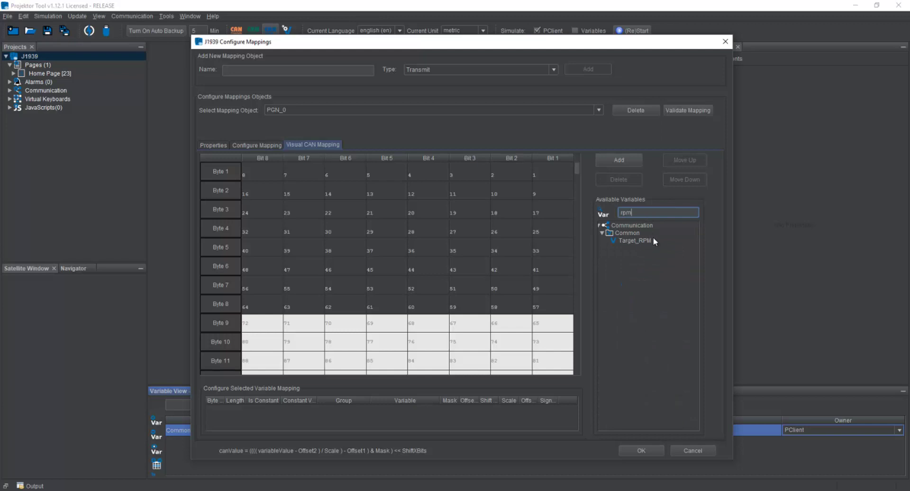
mouse_move(650, 241)
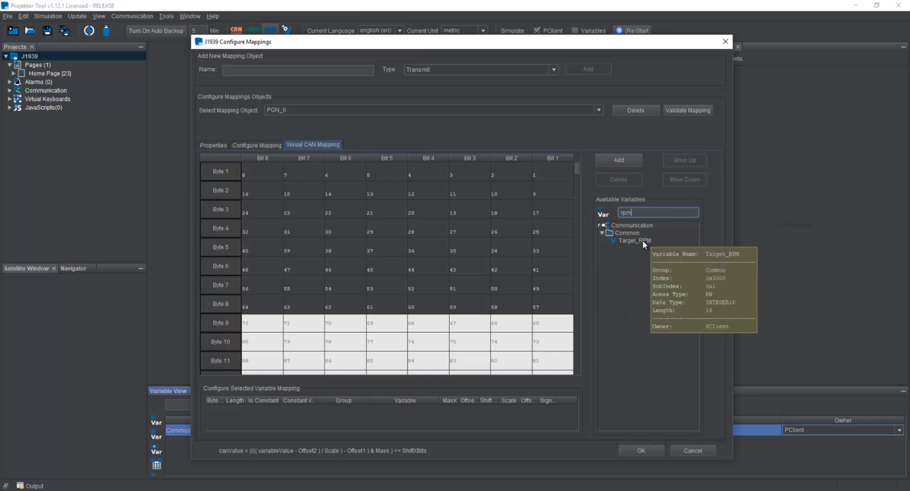
left_click_drag(642, 242, 557, 176)
mouse_move(564, 185)
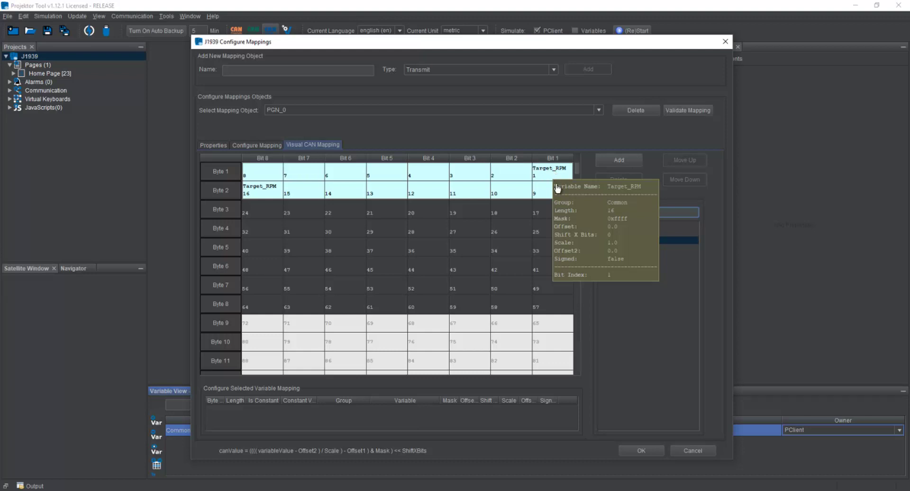
Move the Target_RPM mapping to start at byte 3, bit 5, and reposition it to byte 3, bit 1
left_click_drag(557, 190, 389, 217)
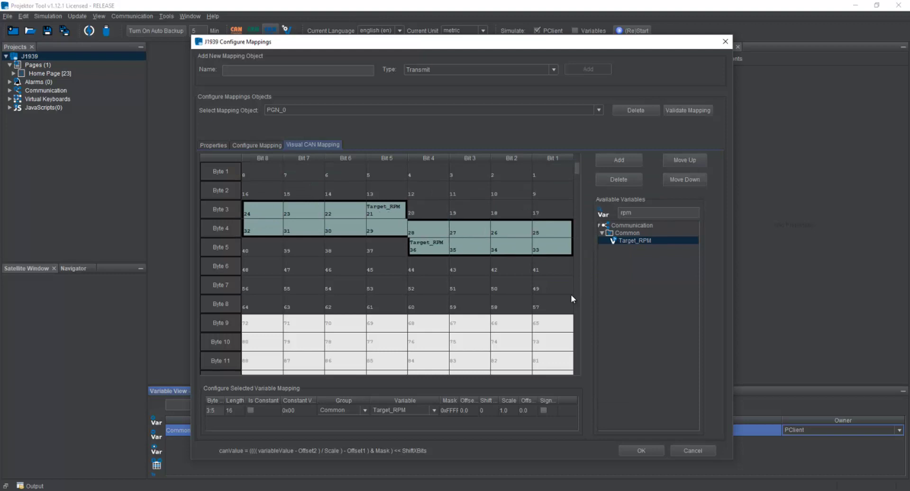
left_click(529, 280)
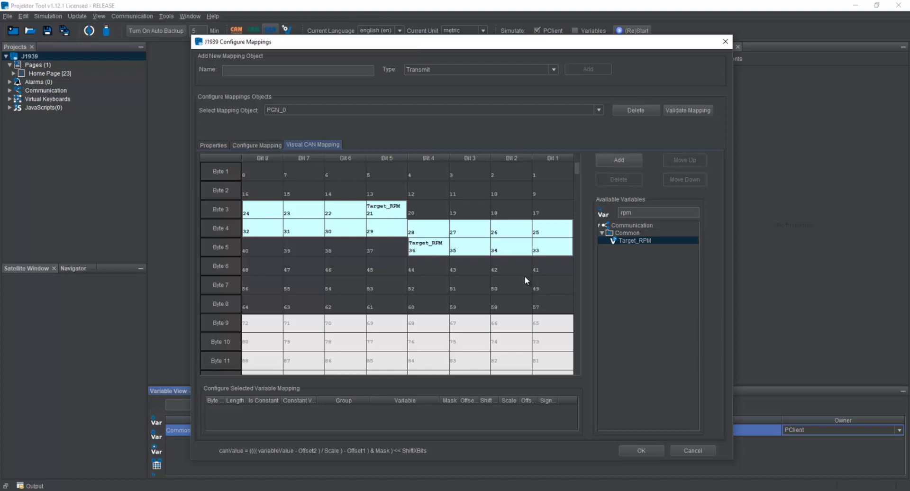
left_click_drag(428, 204, 581, 235)
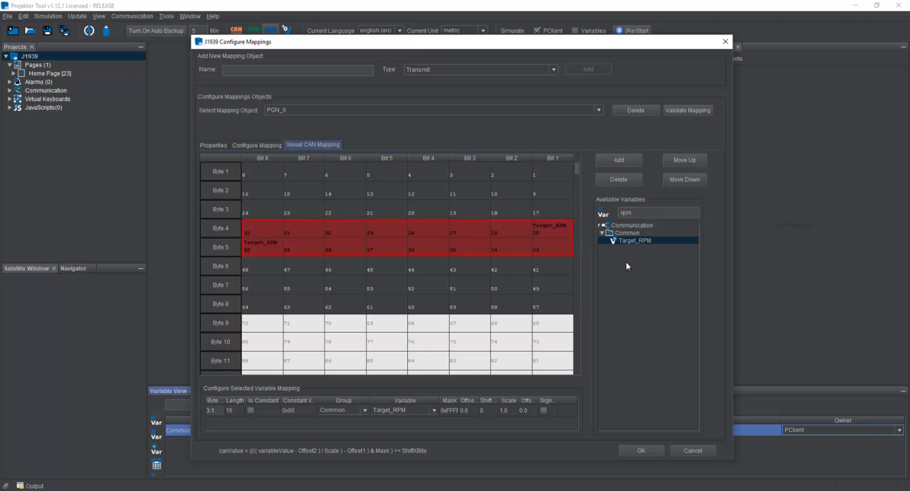
Delete the repositioned Target_RPM mapping and map the variable again starting at byte 1, bit 1
left_click_drag(521, 246, 525, 127)
key("Delete")
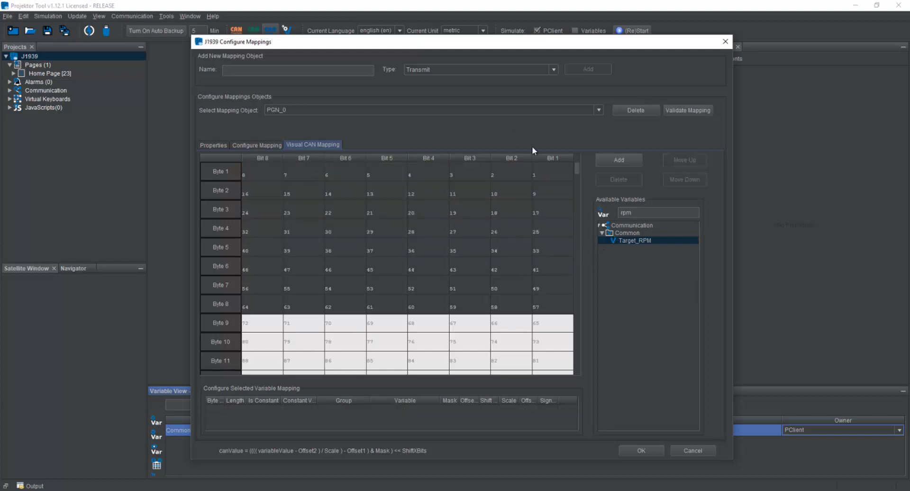
left_click_drag(634, 240, 559, 187)
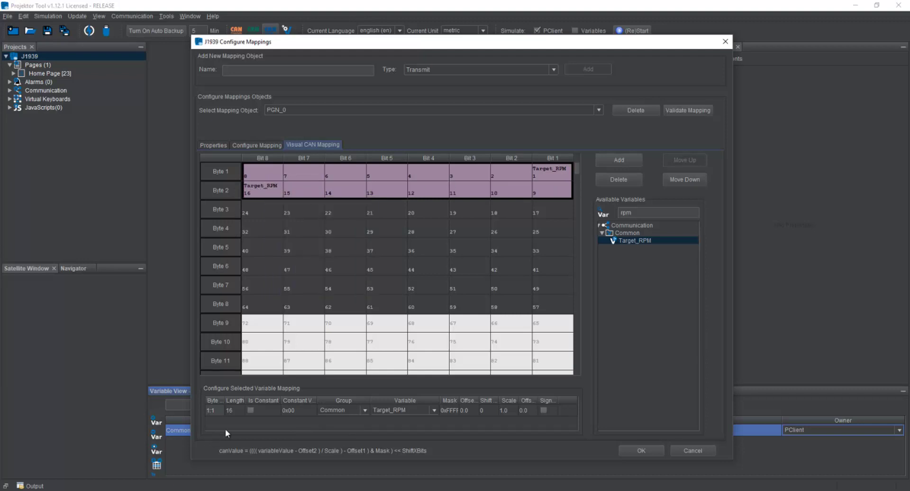
Set the Target_RPM mapping's length to 8 bits and inspect the warning marker in the byte 1 row
double_click(239, 415)
type("8")
key("Return")
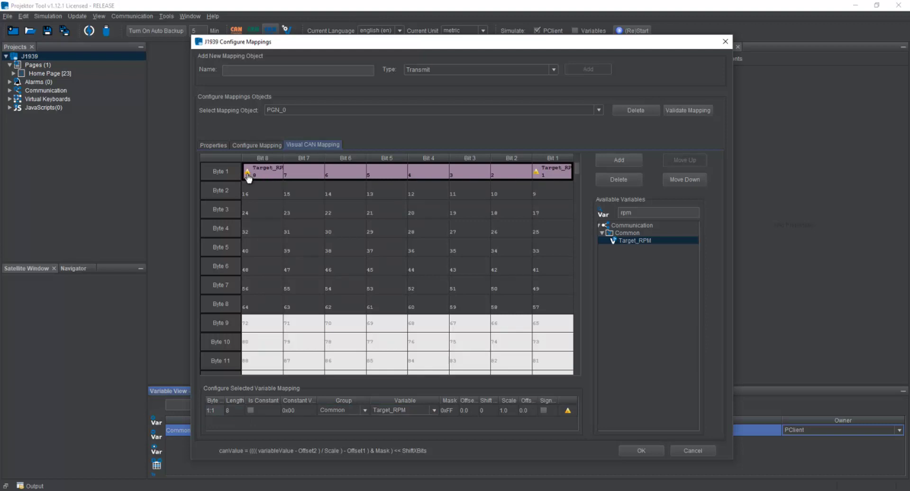
mouse_move(248, 177)
Set the Target_RPM mapping's length back to 16 bits
double_click(238, 411)
type("16")
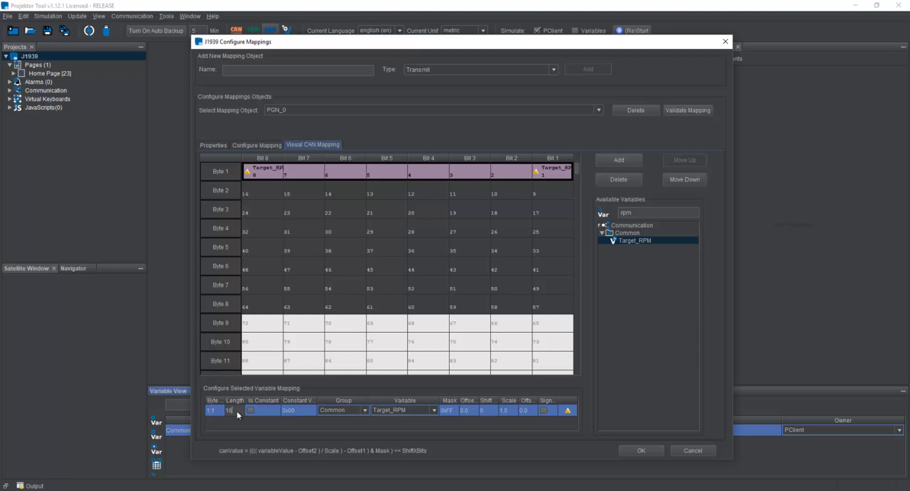
key("Return")
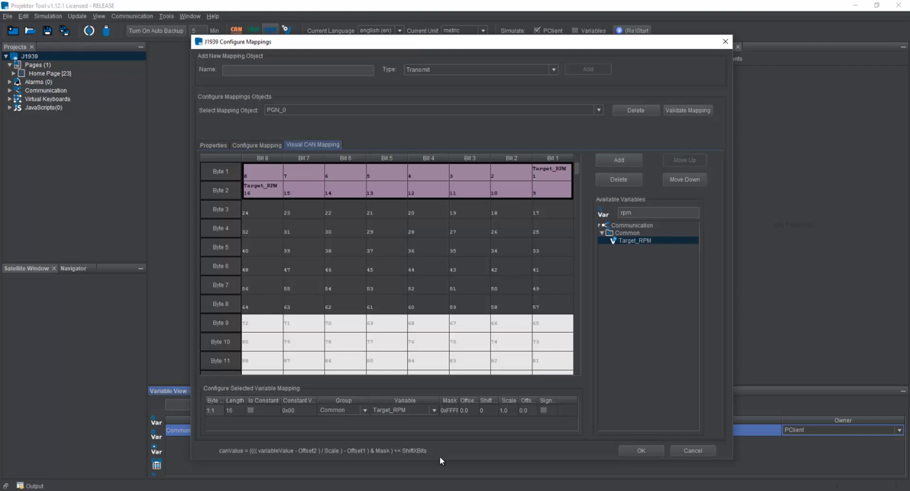
Accept PGN_0's mapping configuration and reopen the J1939 mapping configuration
left_click(643, 450)
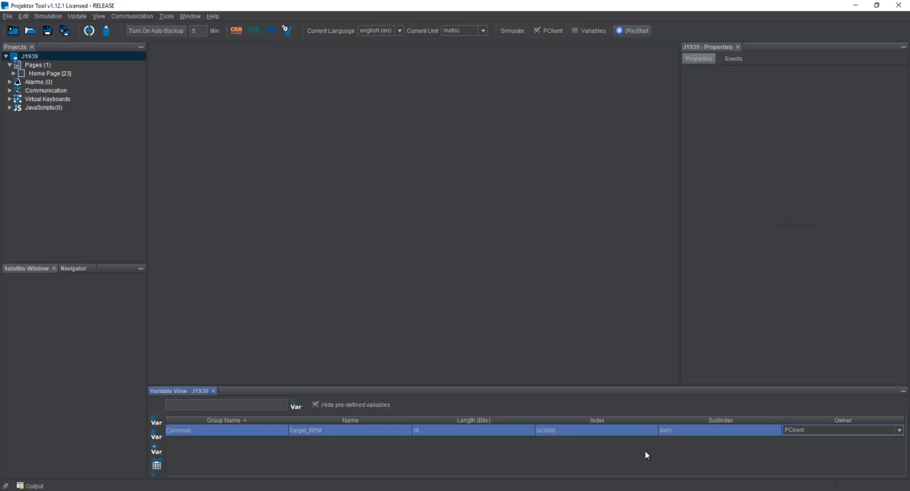
left_click(269, 30)
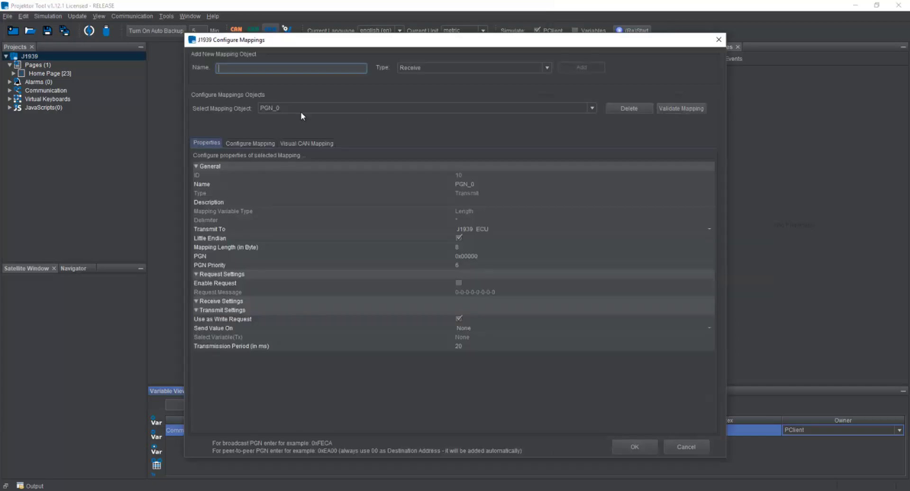